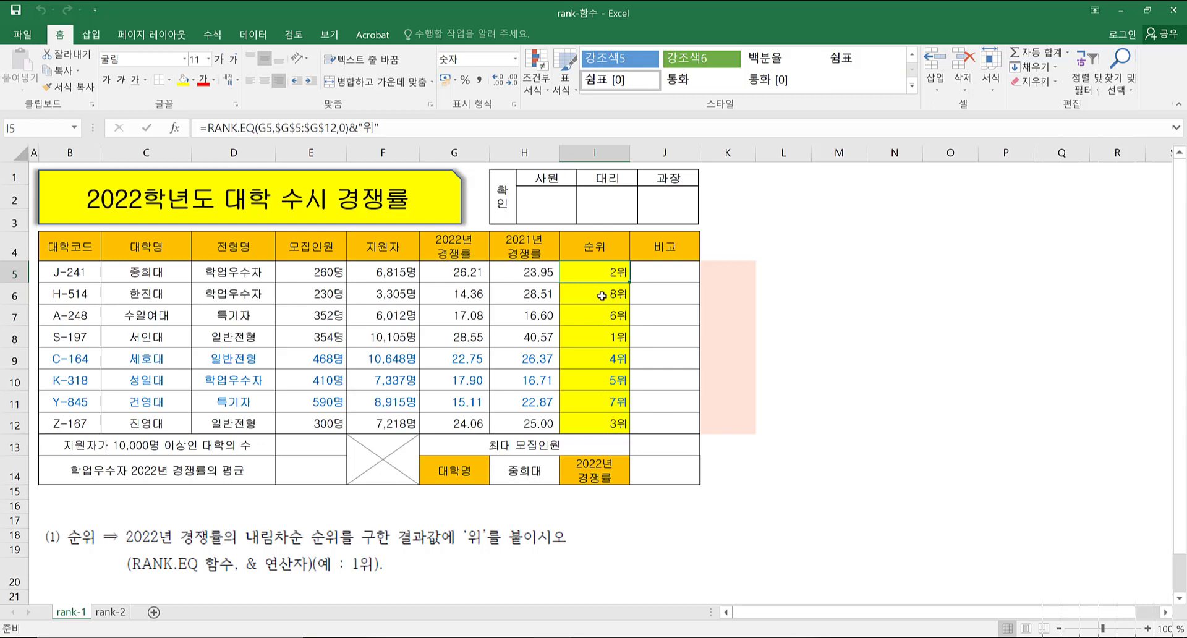
- Examine the rank formulas in the 순위 column against the 2022 competition rates in G5:G12
{"action": "left_click", "coordinate": [601, 290]}
{"action": "left_click", "coordinate": [598, 314]}
{"action": "left_click", "coordinate": [598, 335]}
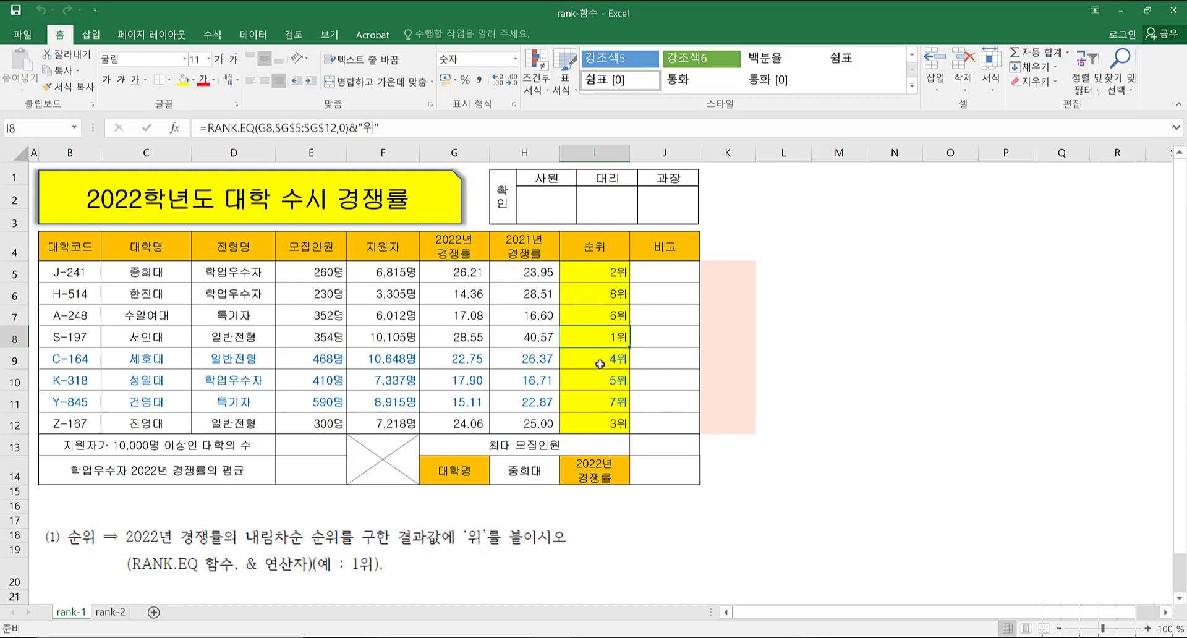
{"action": "left_click", "coordinate": [599, 356]}
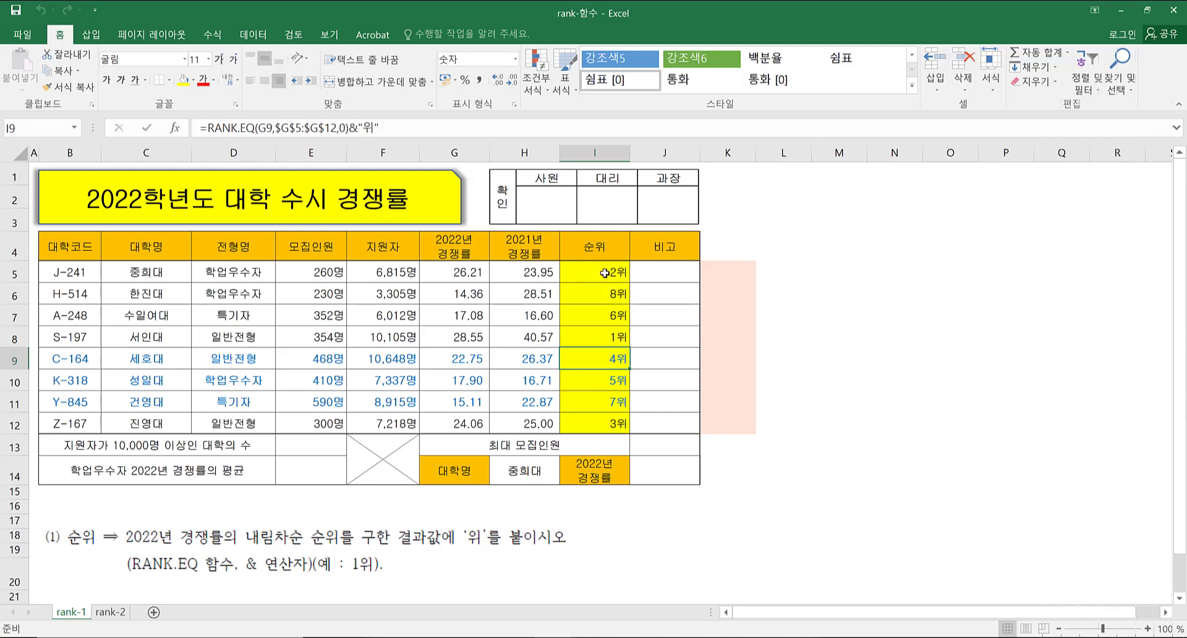
{"action": "left_click", "coordinate": [470, 277]}
{"action": "left_click_drag", "start_coordinate": [473, 339], "coordinate": [473, 425]}
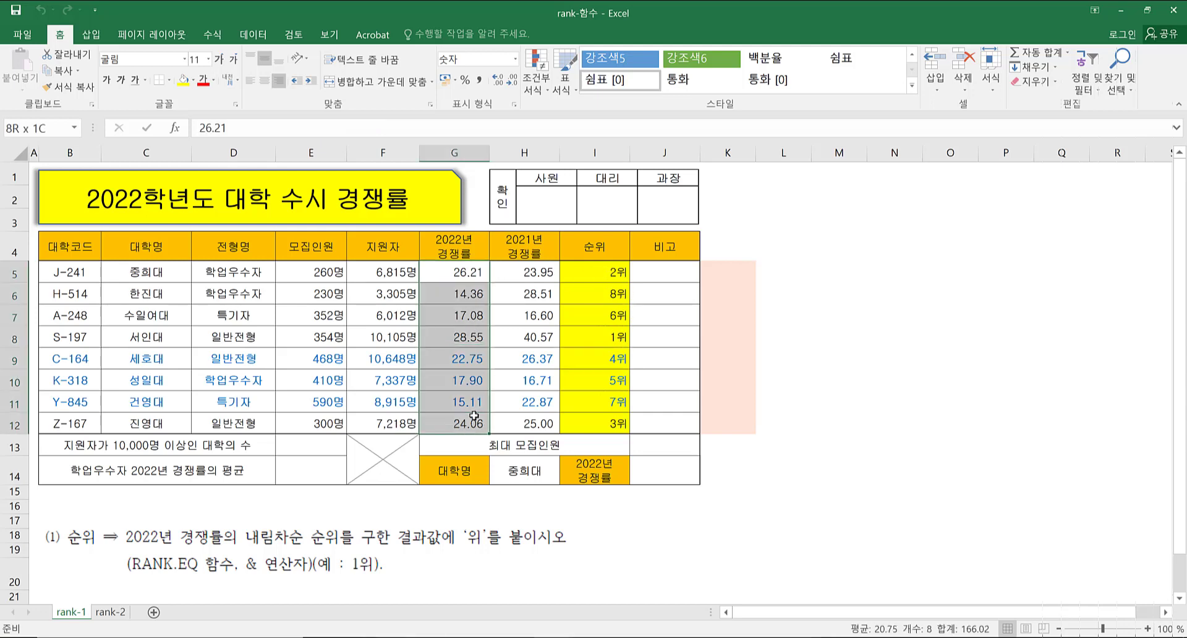
{"action": "left_click", "coordinate": [585, 272]}
{"action": "left_click", "coordinate": [483, 274]}
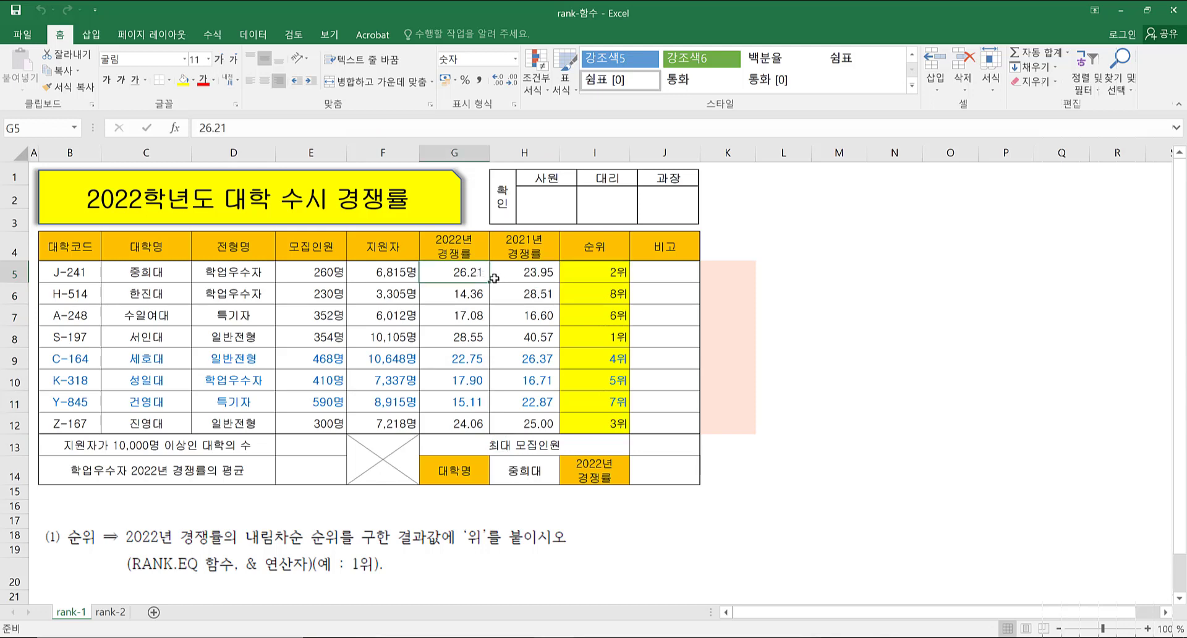
{"action": "left_click", "coordinate": [585, 273]}
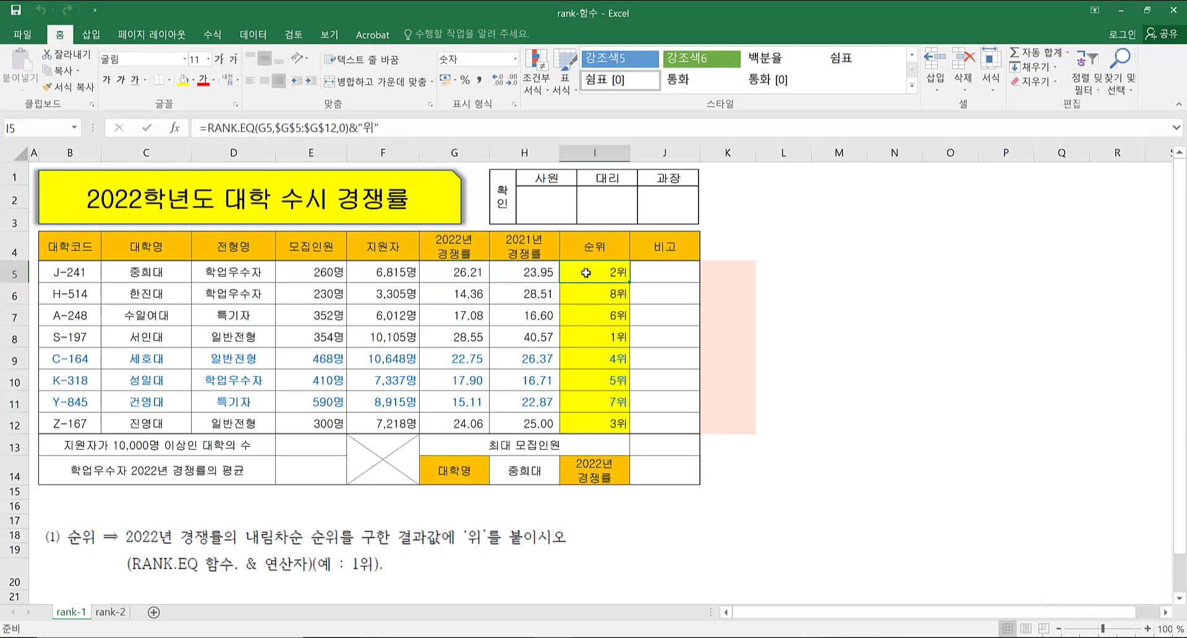
{"action": "left_click", "coordinate": [600, 334]}
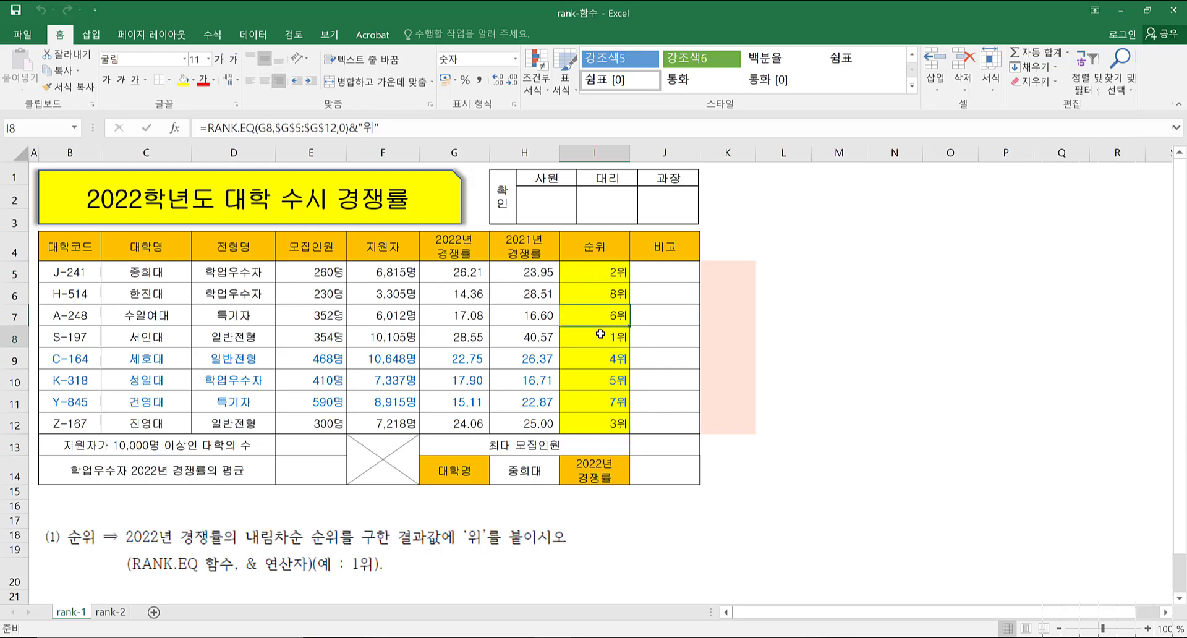
{"action": "left_click", "coordinate": [462, 338]}
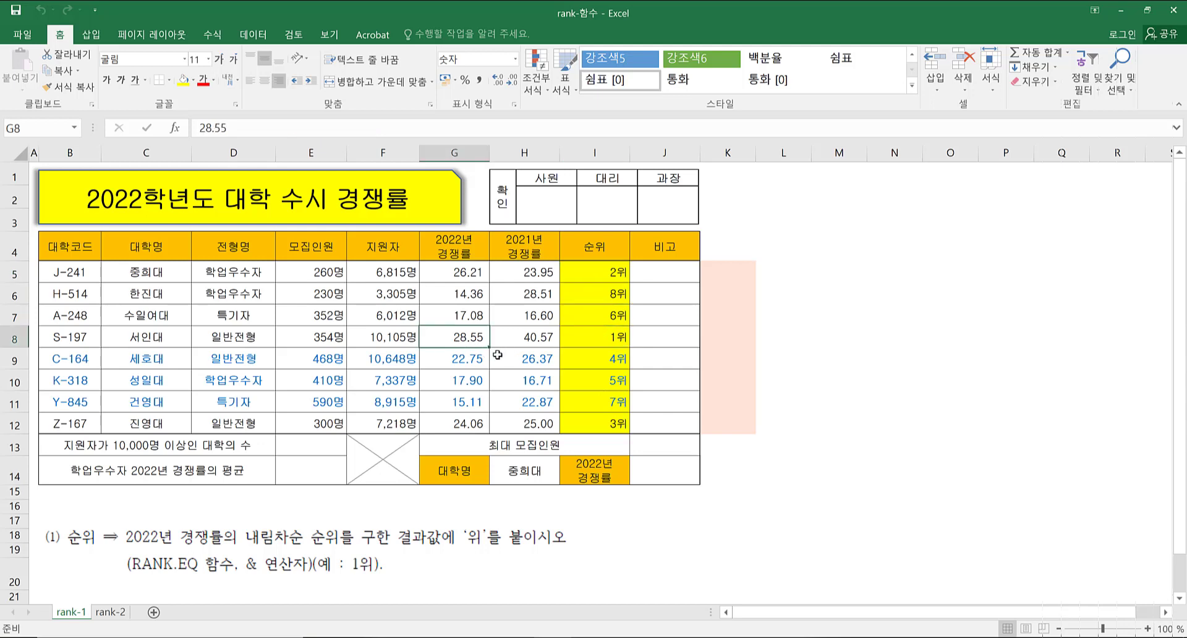
{"action": "left_click", "coordinate": [601, 330]}
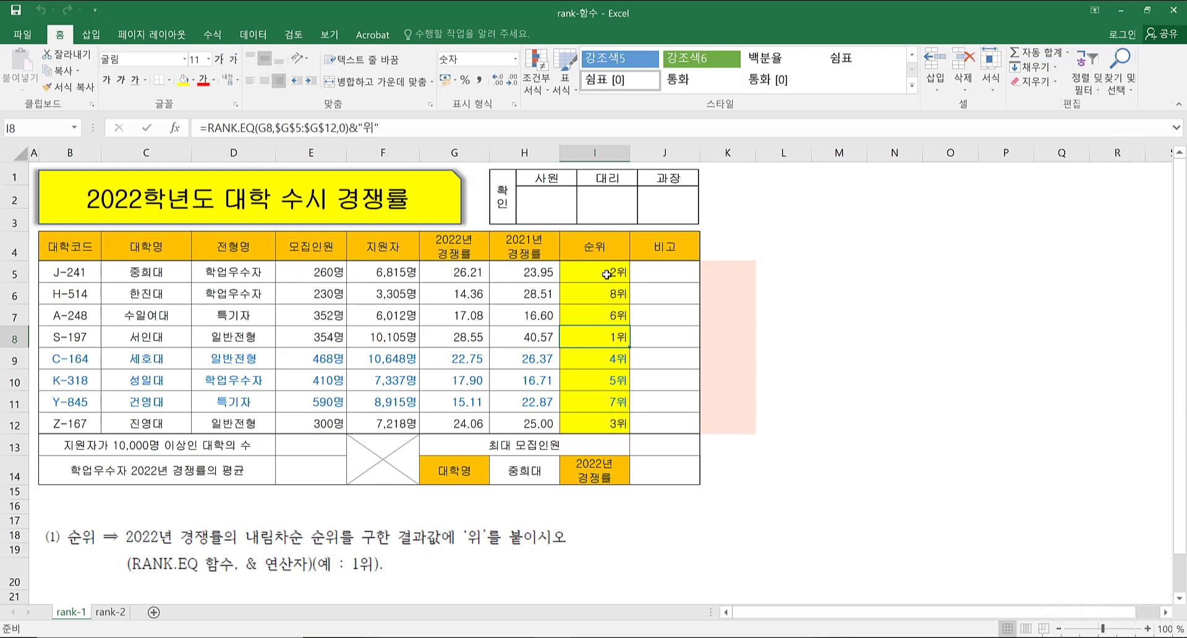
- Review the source rates in G5:G12 and the blank practice range K5:K12 intended for the rank formula
{"action": "left_click", "coordinate": [724, 273]}
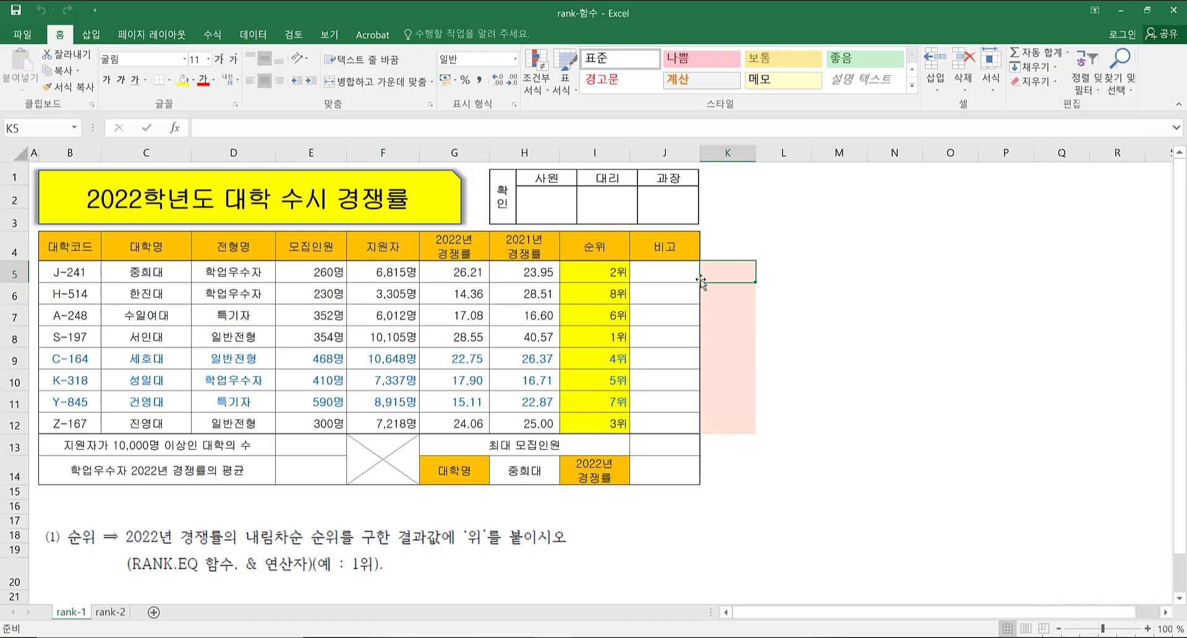
{"action": "left_click", "coordinate": [462, 278]}
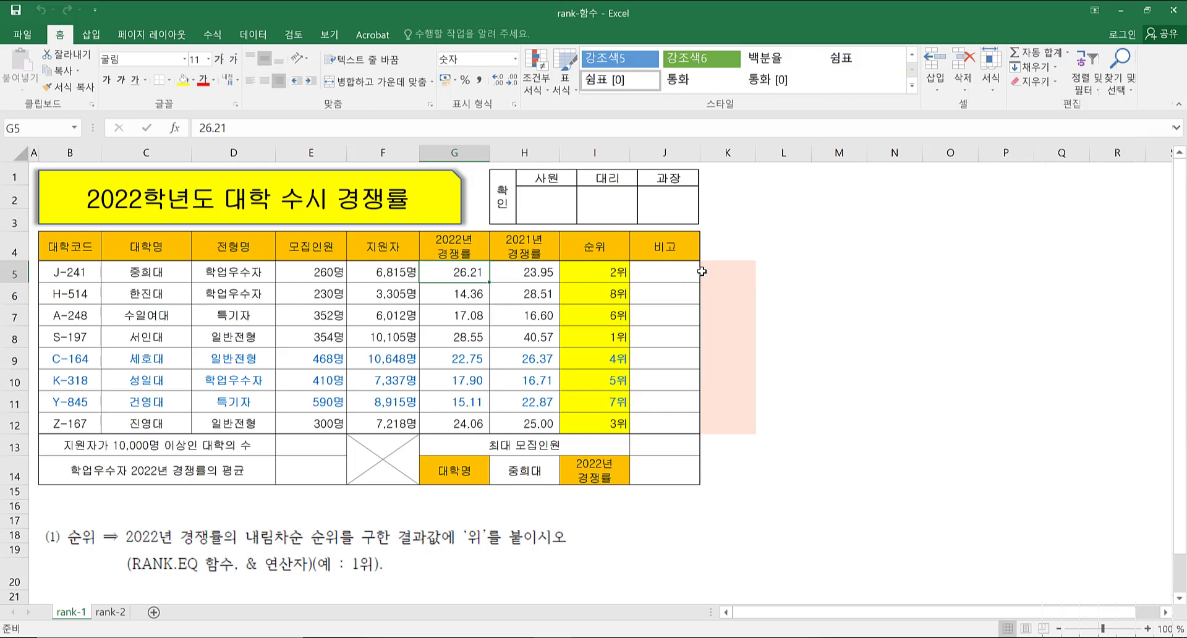
{"action": "left_click_drag", "start_coordinate": [467, 274], "coordinate": [465, 425]}
{"action": "left_click", "coordinate": [462, 275]}
{"action": "left_click", "coordinate": [715, 273]}
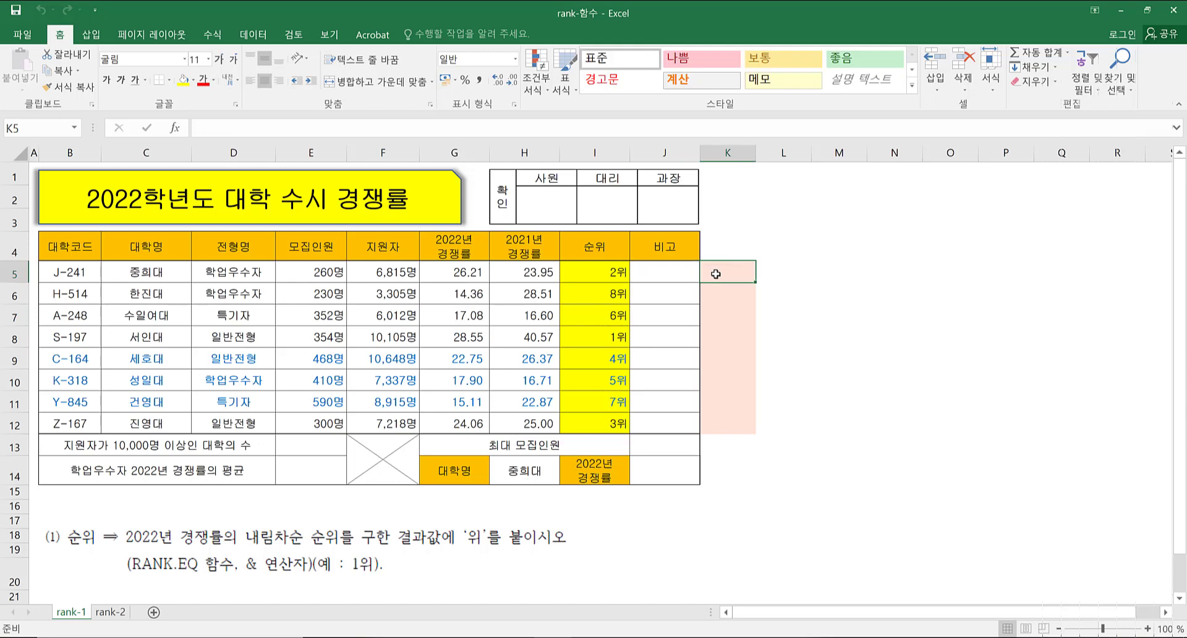
{"action": "left_click", "coordinate": [600, 277]}
{"action": "left_click", "coordinate": [705, 272]}
{"action": "left_click_drag", "start_coordinate": [468, 276], "coordinate": [471, 426]}
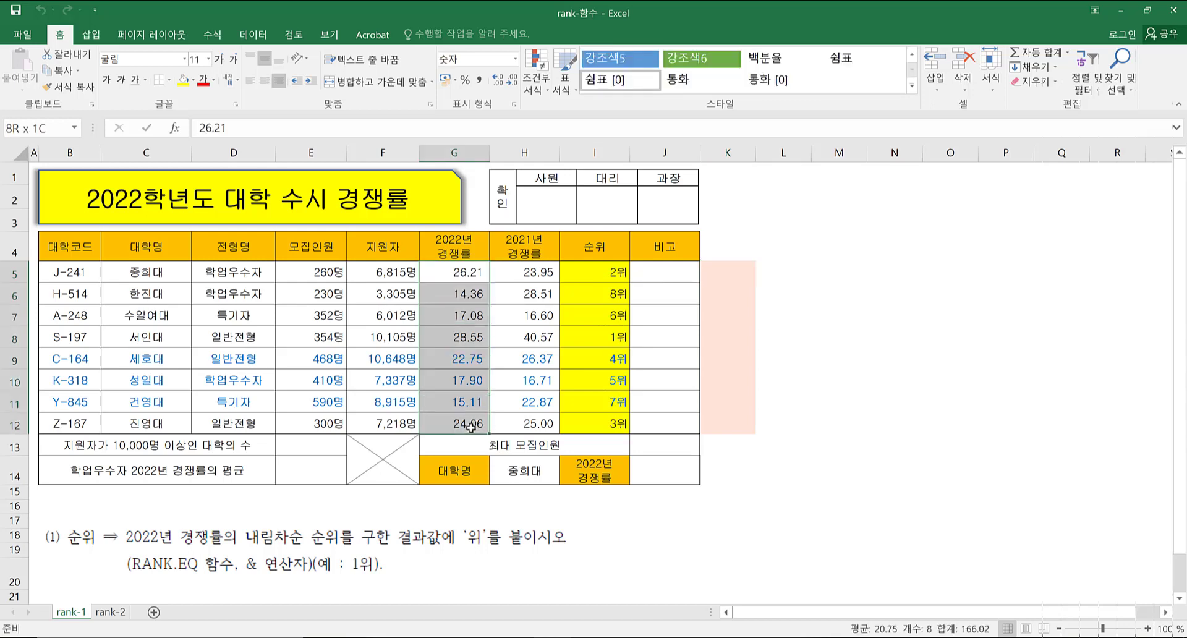
{"action": "left_click", "coordinate": [473, 272]}
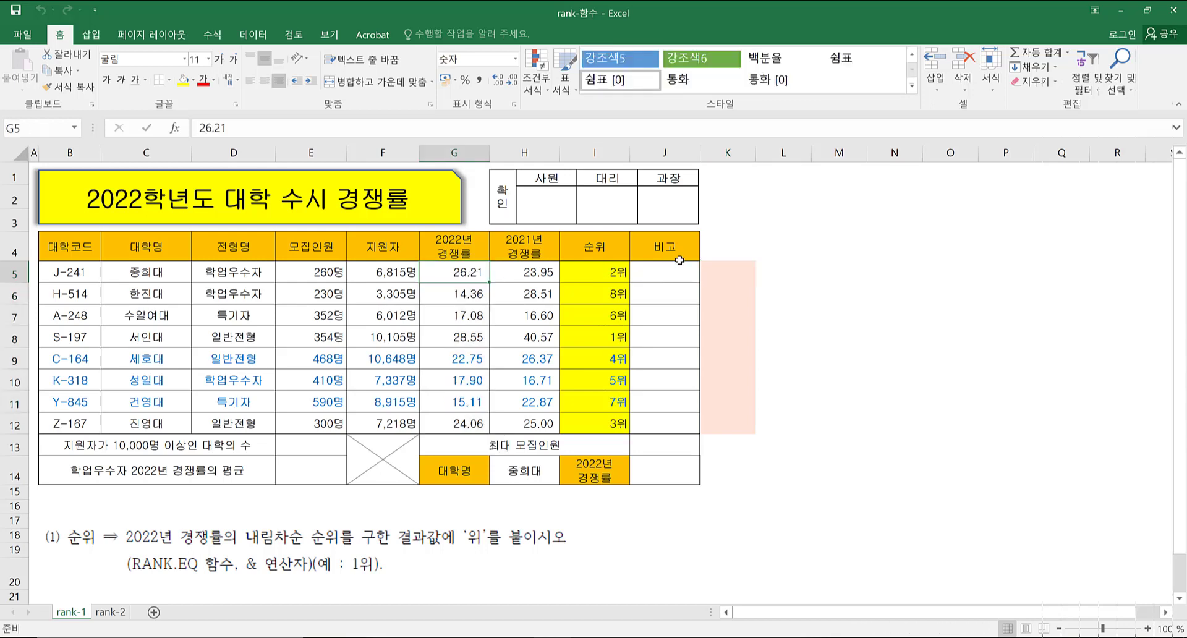
{"action": "left_click", "coordinate": [731, 272]}
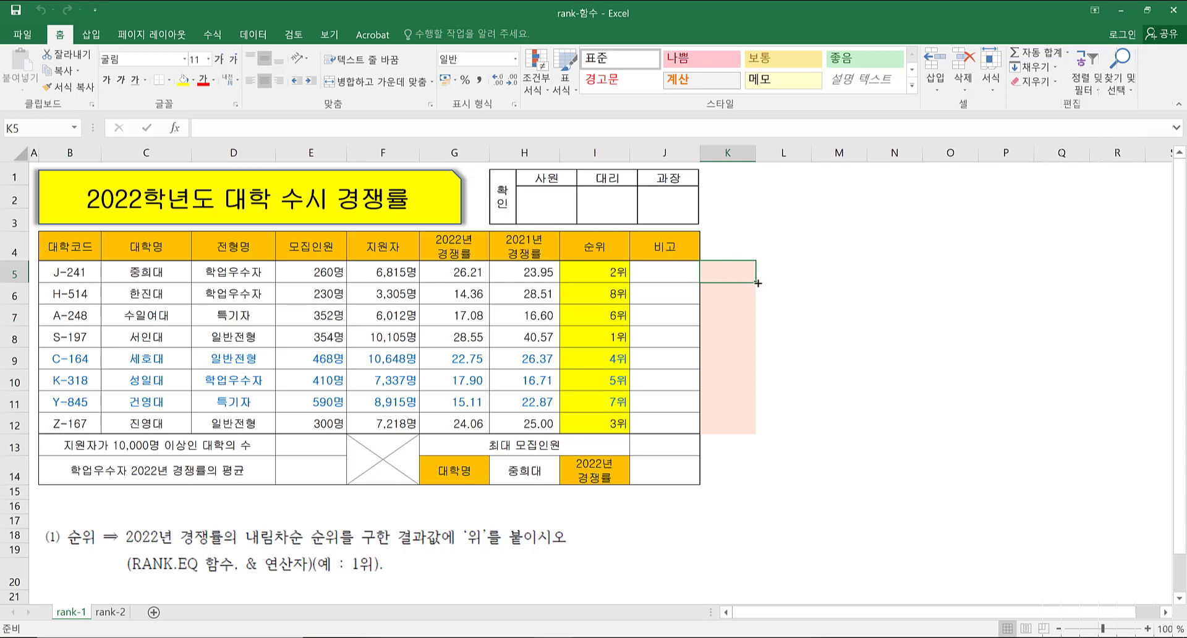
{"action": "left_click_drag", "start_coordinate": [757, 283], "coordinate": [756, 431]}
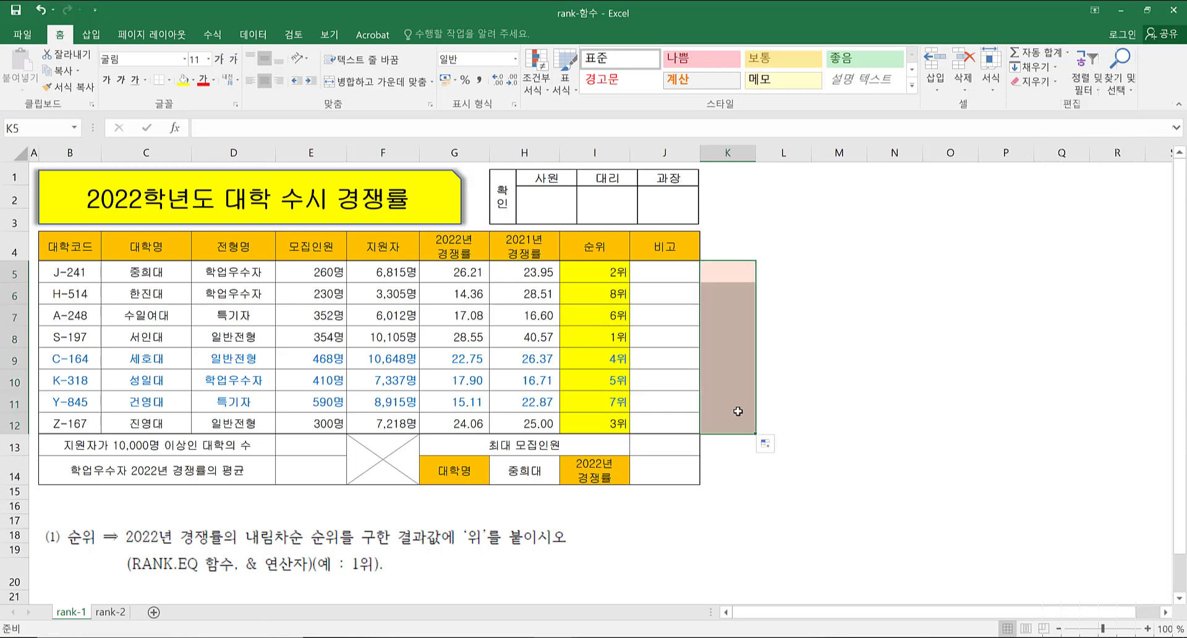
- Search for "rank" in the function wizard and insert the RANK function in K5, keeping its arguments dialog clear of the table
{"action": "left_click", "coordinate": [737, 272]}
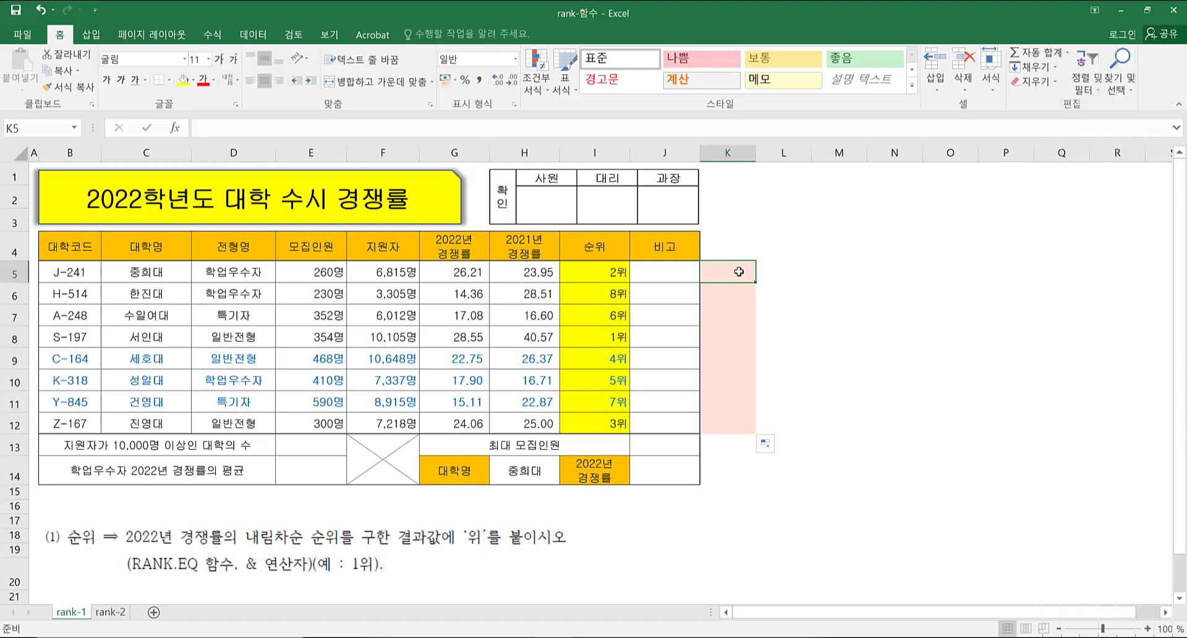
{"action": "left_click", "coordinate": [174, 127]}
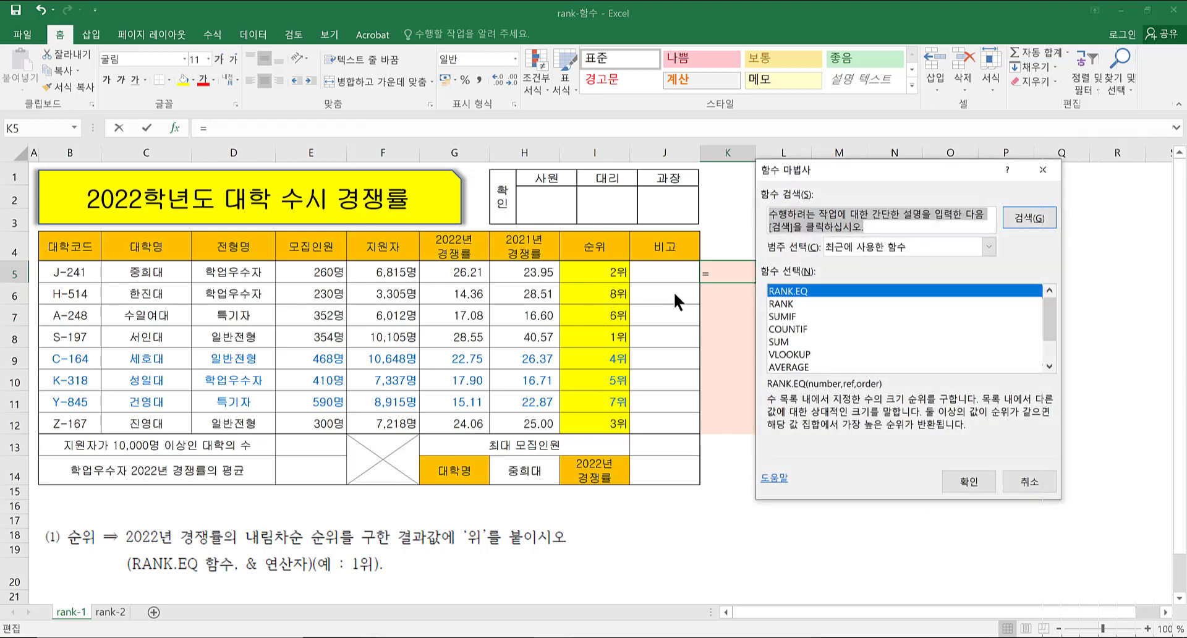
{"action": "type", "text": "rank"}
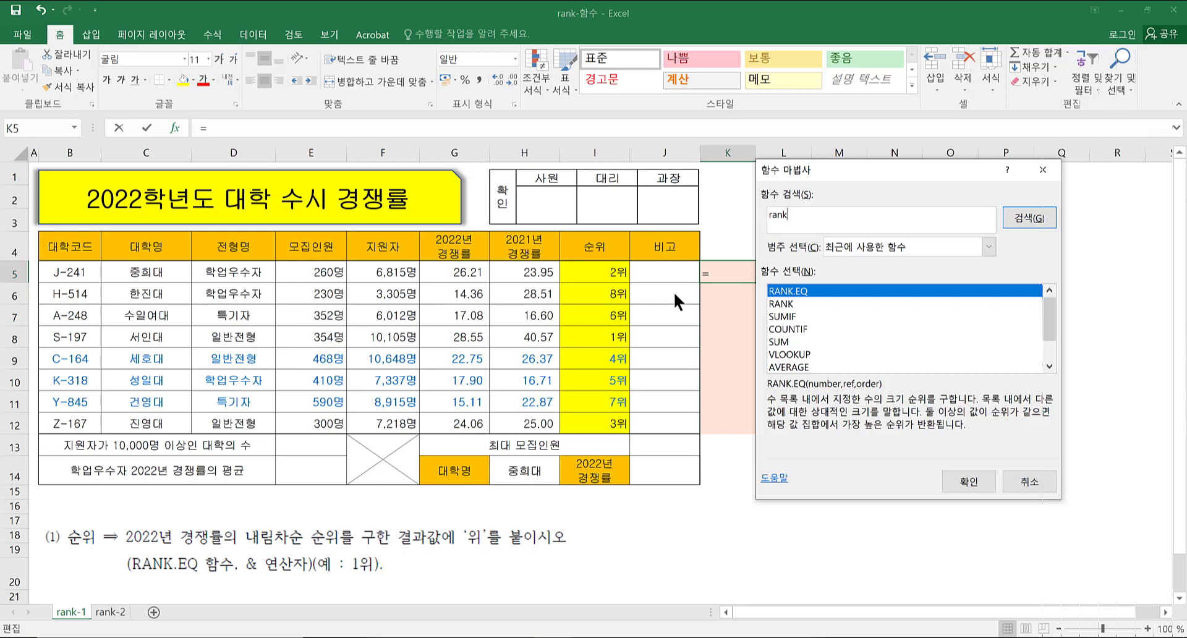
{"action": "key", "text": "Return"}
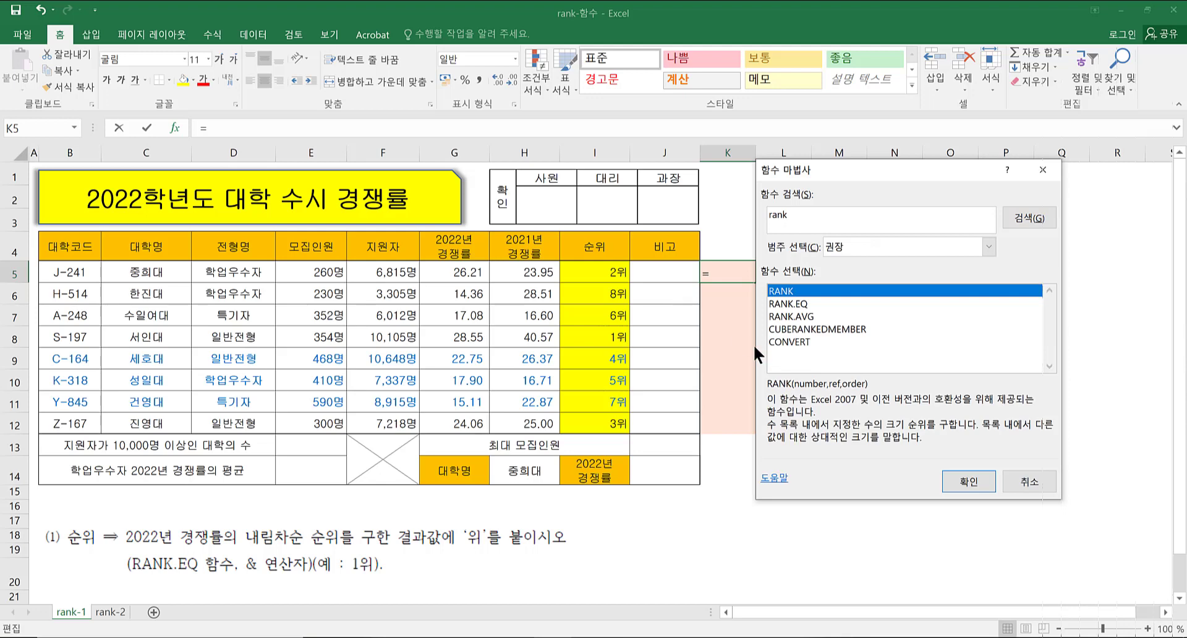
{"action": "left_click", "coordinate": [966, 479]}
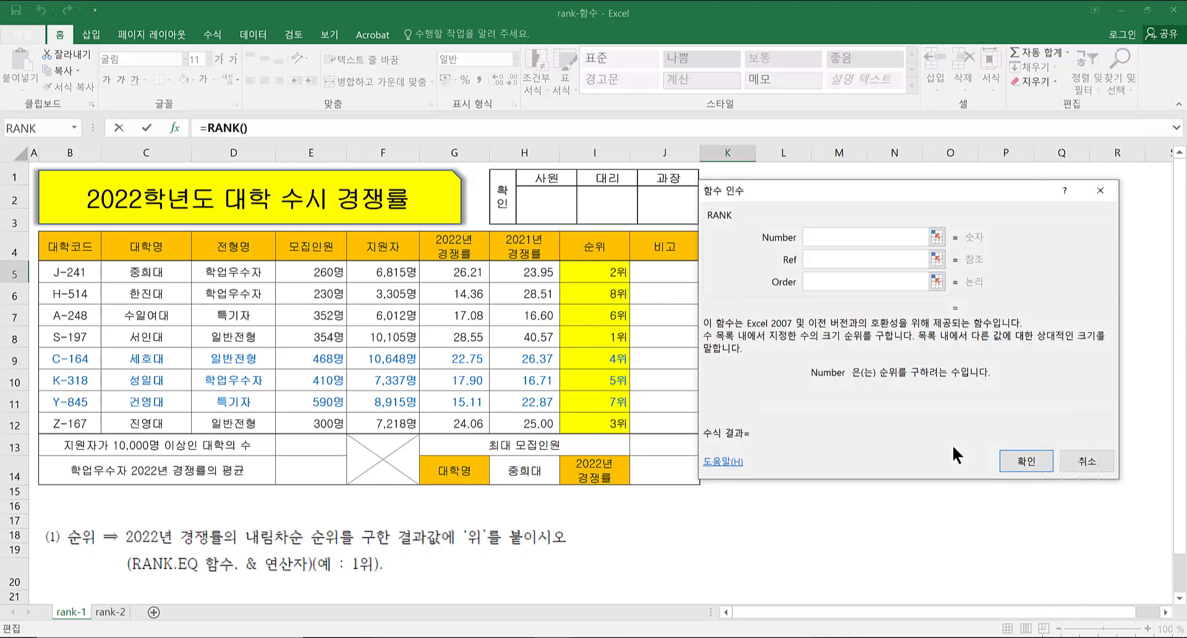
{"action": "left_click_drag", "start_coordinate": [806, 188], "coordinate": [820, 237]}
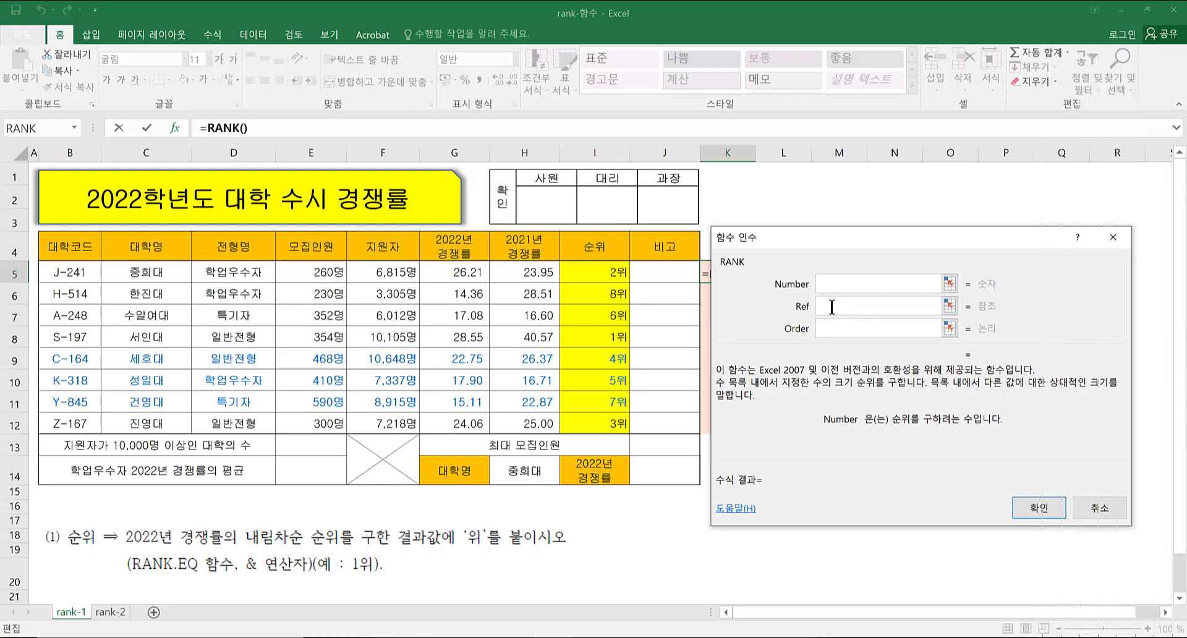
{"action": "left_click", "coordinate": [470, 275]}
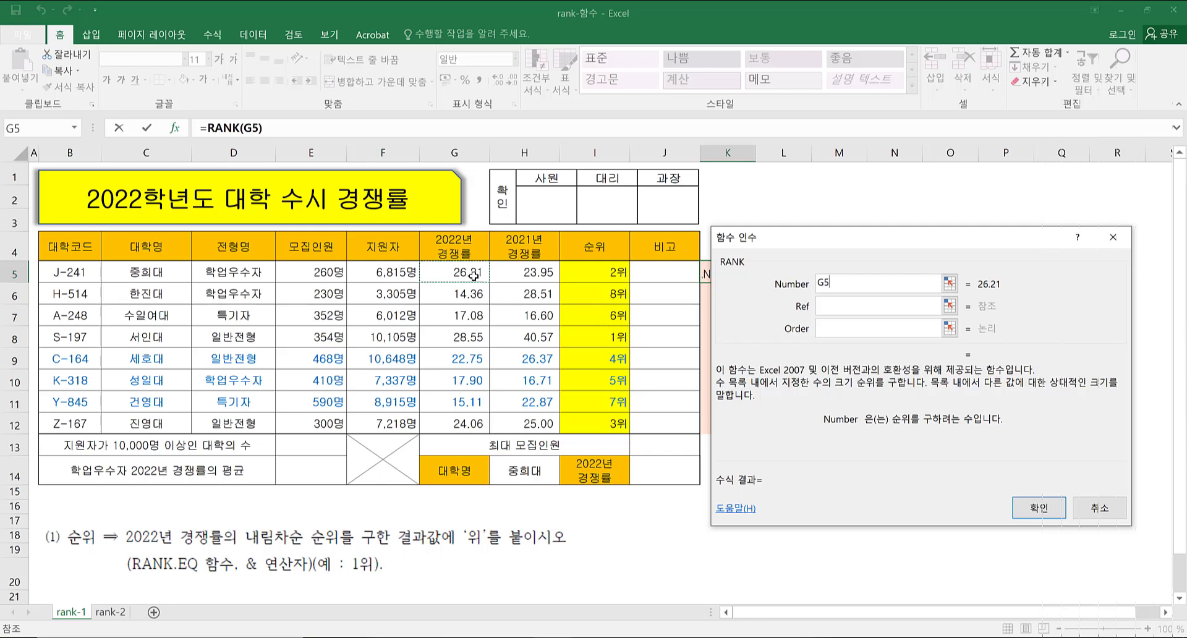
{"action": "left_click", "coordinate": [948, 283]}
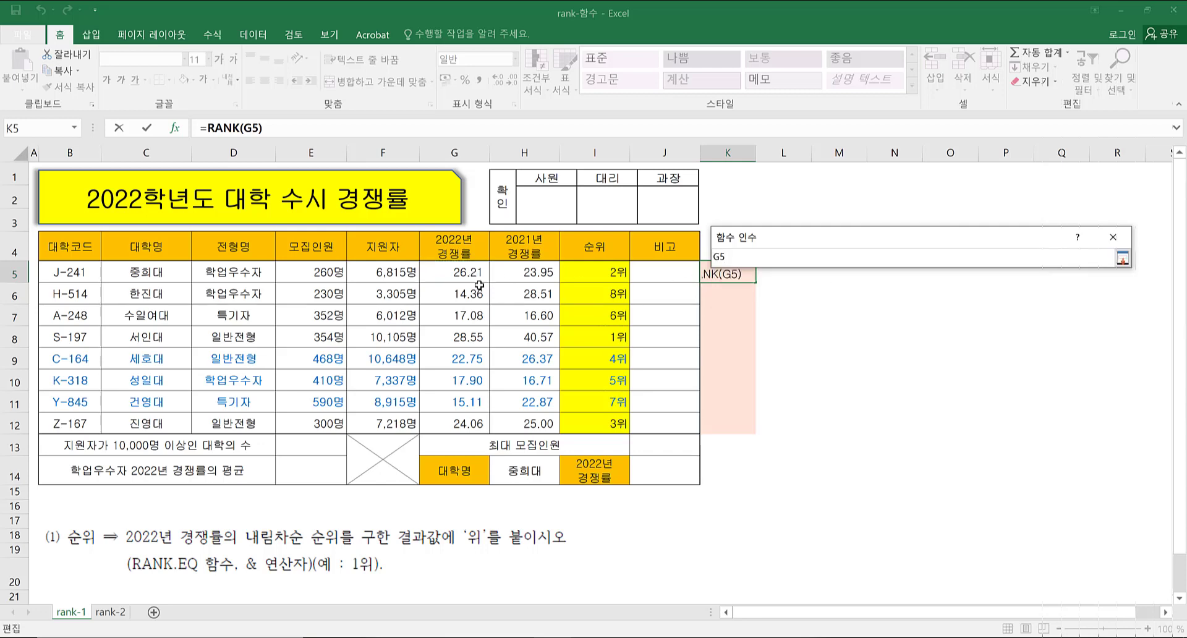
{"action": "type", "text": "+G5"}
{"action": "left_click", "coordinate": [464, 274]}
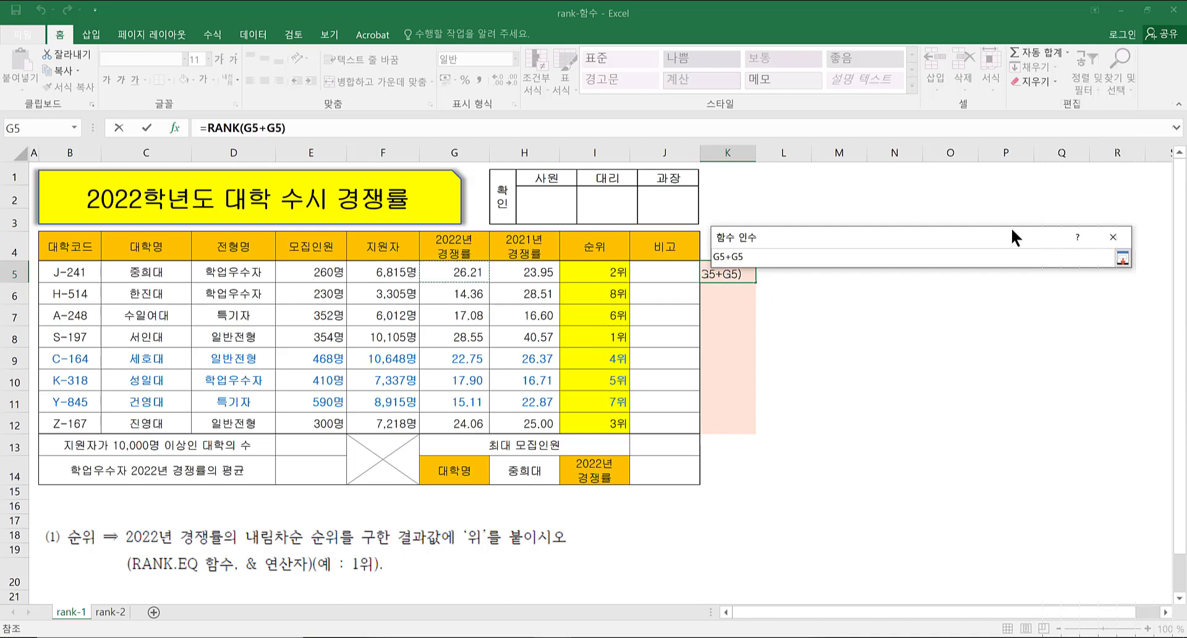
{"action": "left_click", "coordinate": [1116, 236]}
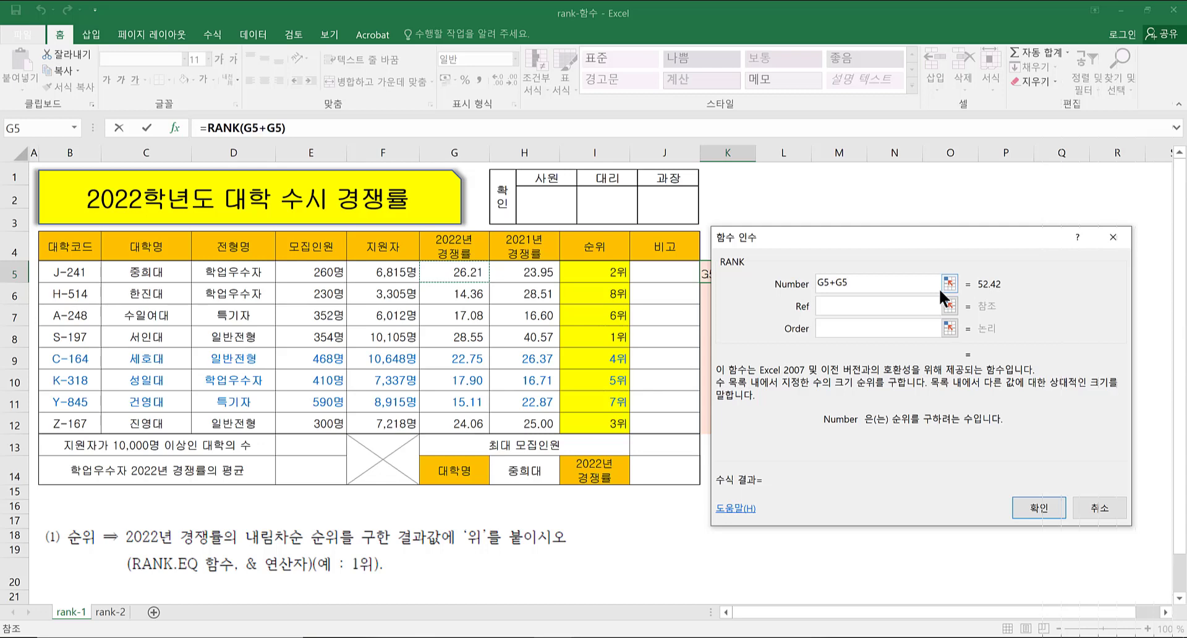
{"action": "key", "text": "BackSpace"}
{"action": "key", "text": "BackSpace"}
{"action": "key", "text": "BackSpace"}
{"action": "key", "text": "BackSpace"}
{"action": "key", "text": "BackSpace"}
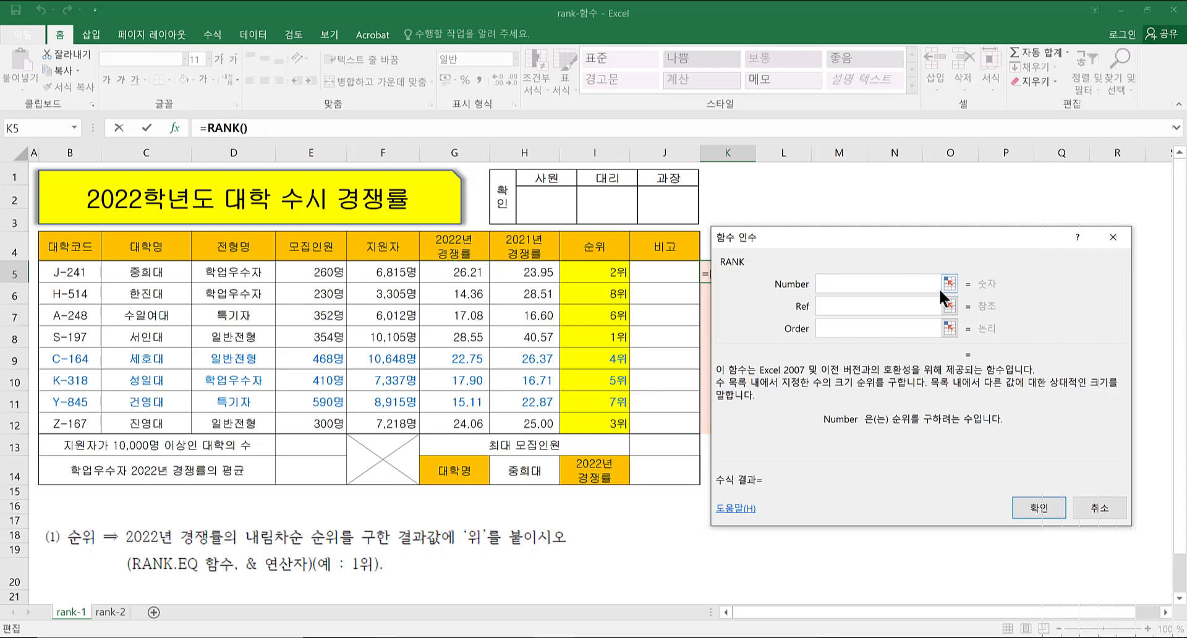
- Set the RANK function's Number argument to G5, the first 2022 competition rate
{"action": "left_click", "coordinate": [949, 284]}
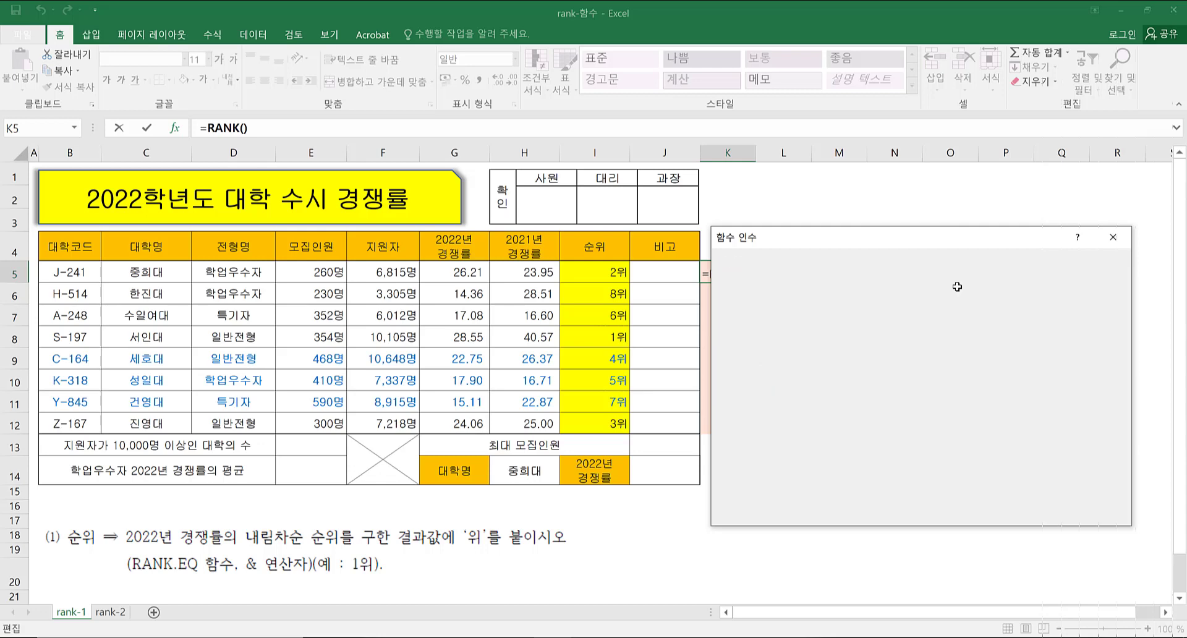
{"action": "left_click", "coordinate": [454, 275]}
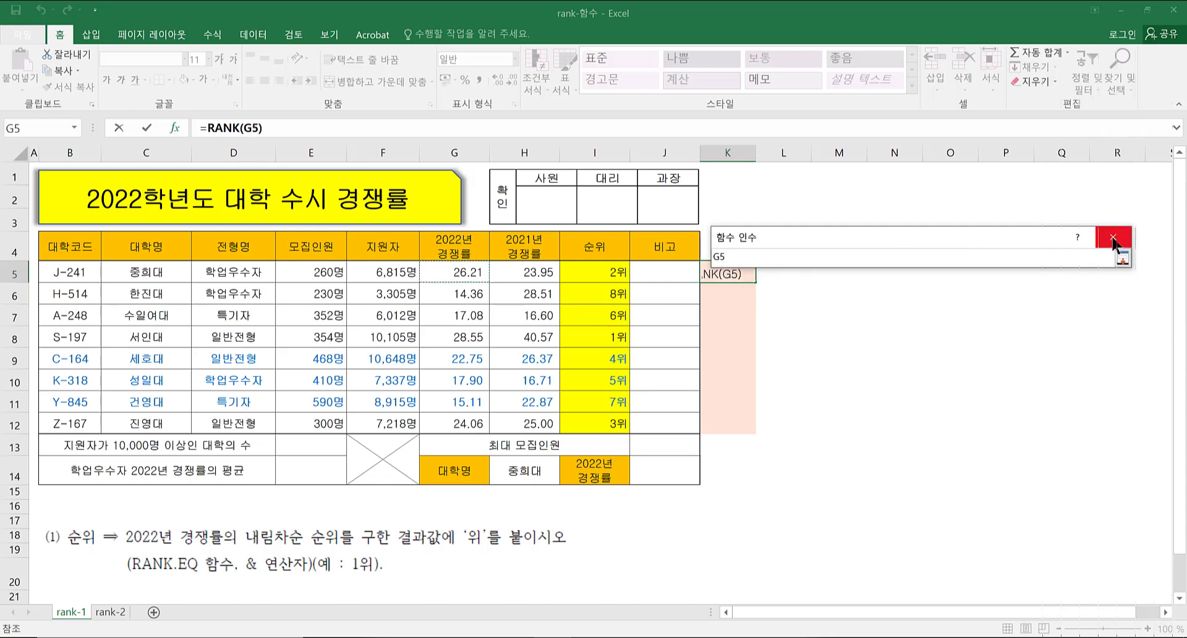
{"action": "left_click", "coordinate": [1122, 258]}
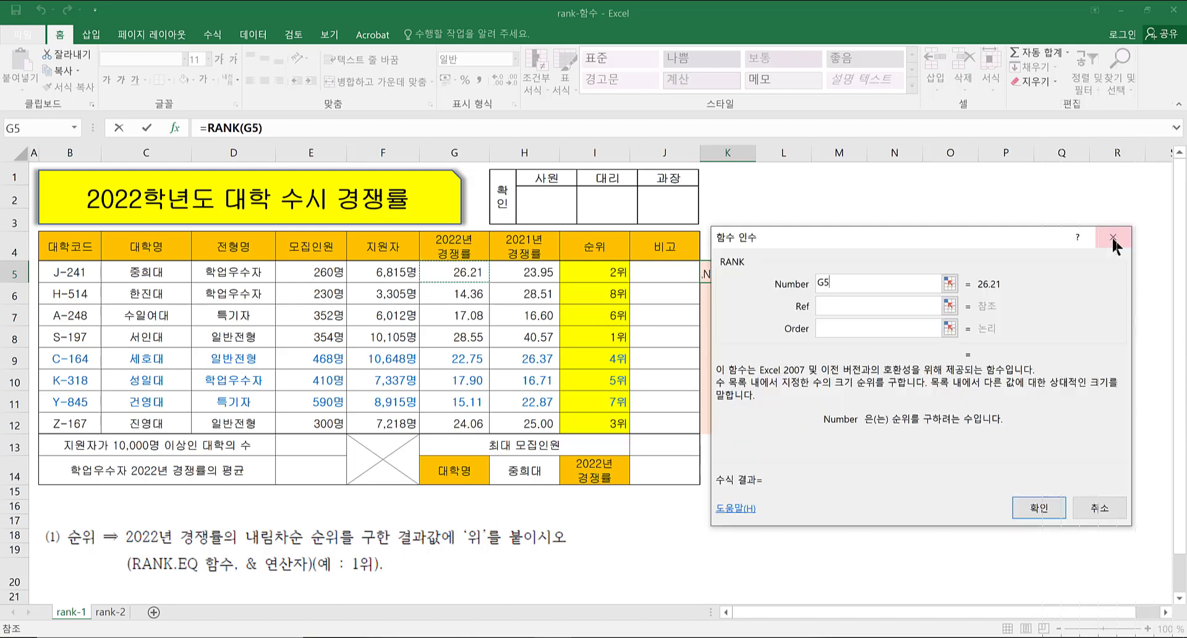
- Set the RANK function's Ref argument to the 2022 rates as the absolute range $G$5:$G$12
{"action": "left_click", "coordinate": [836, 307]}
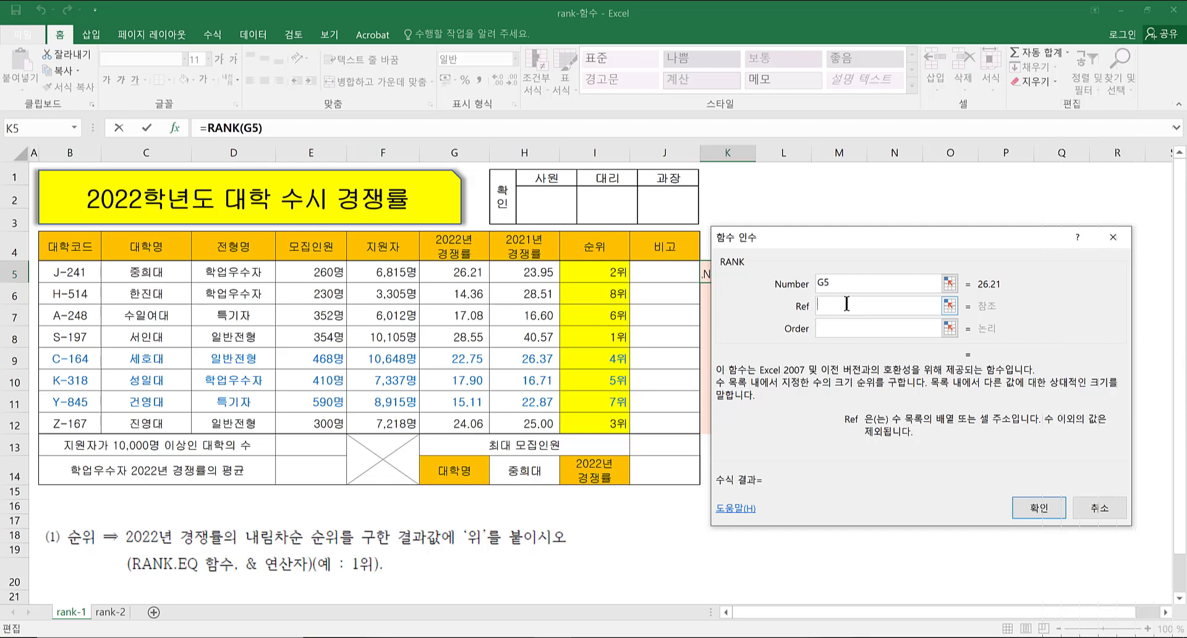
{"action": "left_click", "coordinate": [949, 305]}
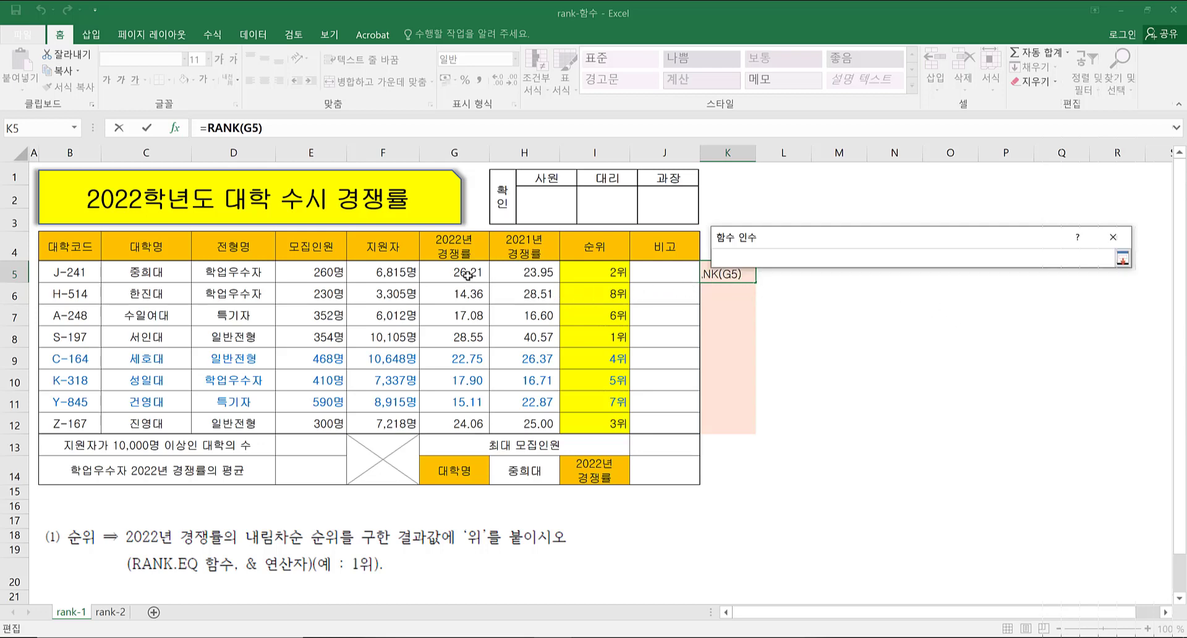
{"action": "left_click_drag", "start_coordinate": [468, 276], "coordinate": [475, 418]}
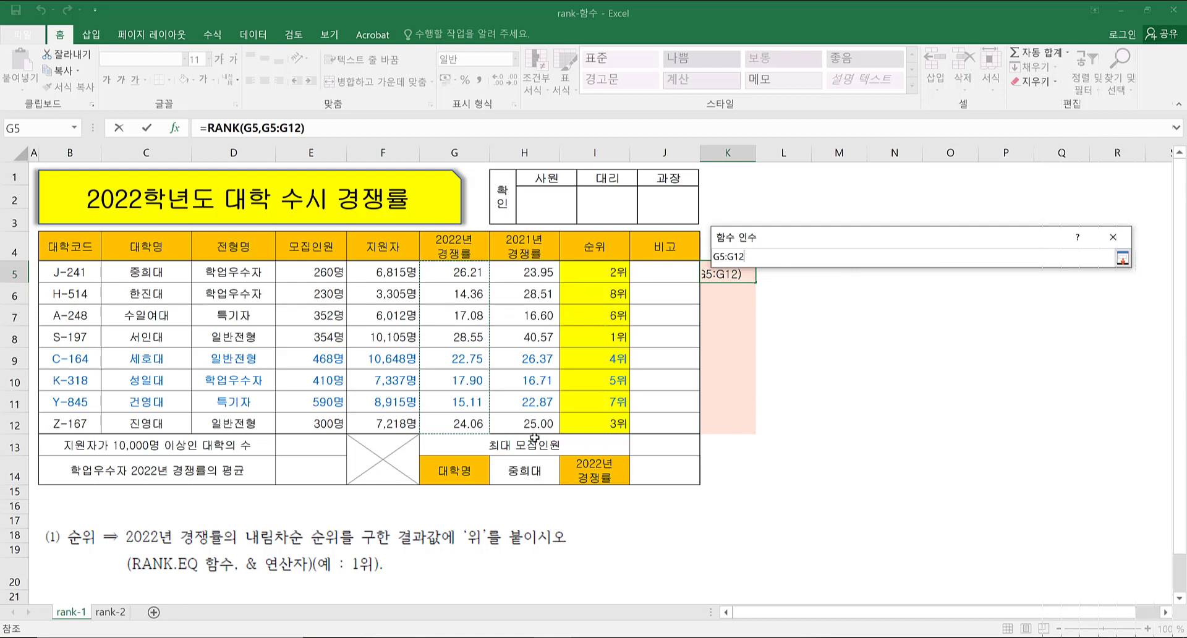
{"action": "left_click", "coordinate": [1112, 236]}
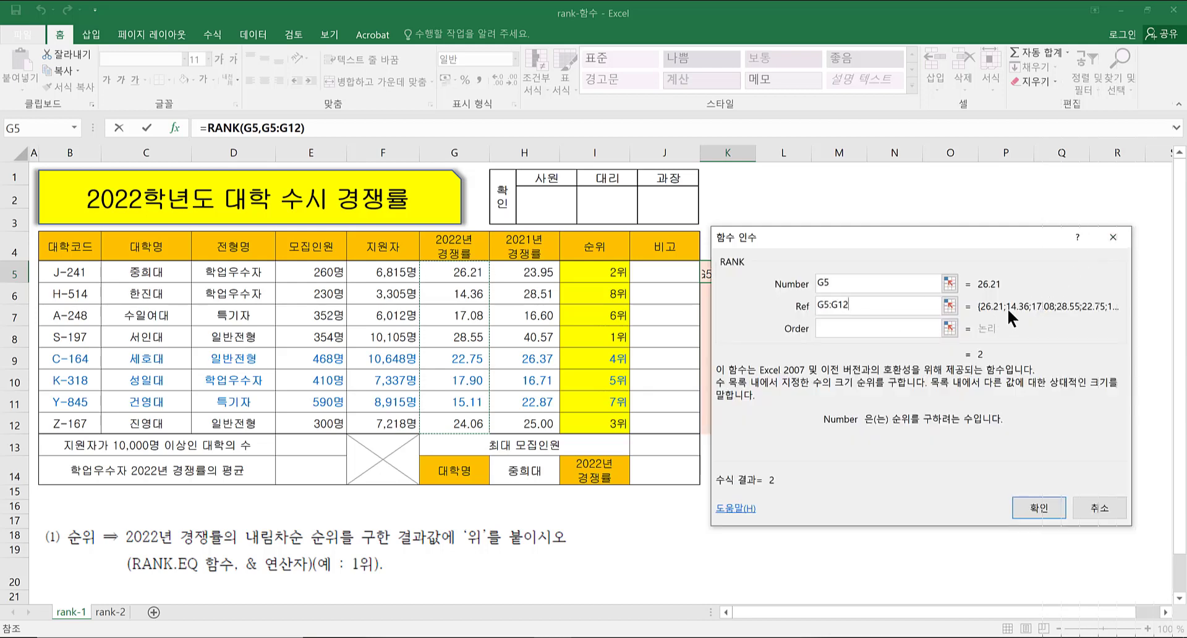
{"action": "double_click", "coordinate": [856, 304]}
{"action": "key", "text": "F4"}
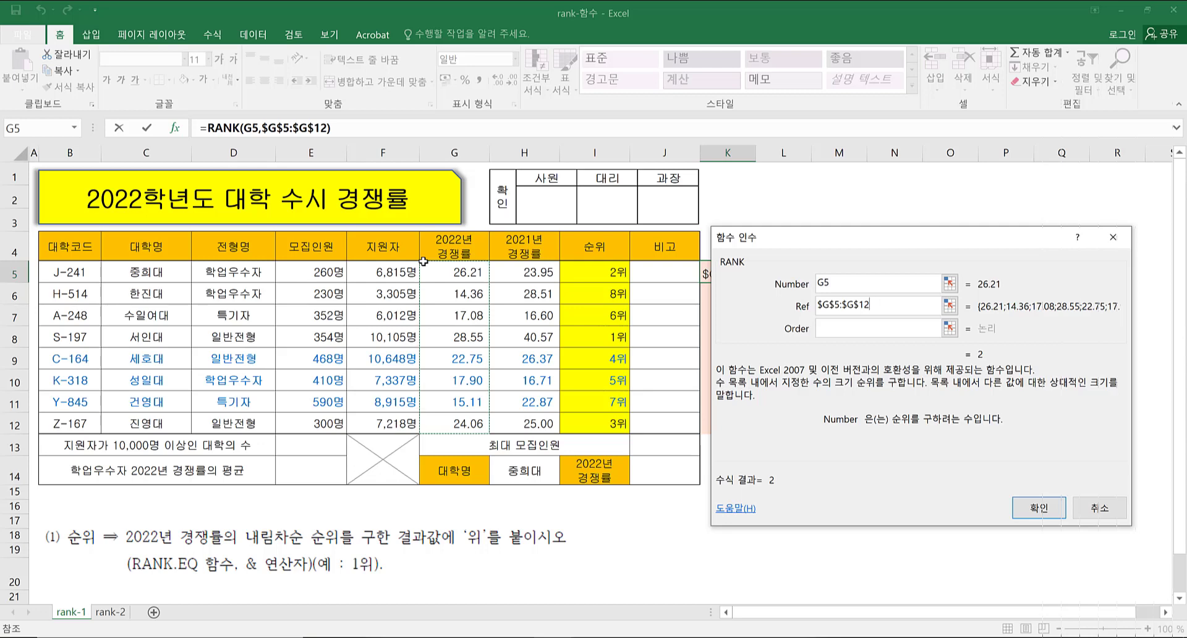
- Complete the RANK function in K5 with the Order argument left empty, and append &"위" to the formula
{"action": "left_click", "coordinate": [845, 328]}
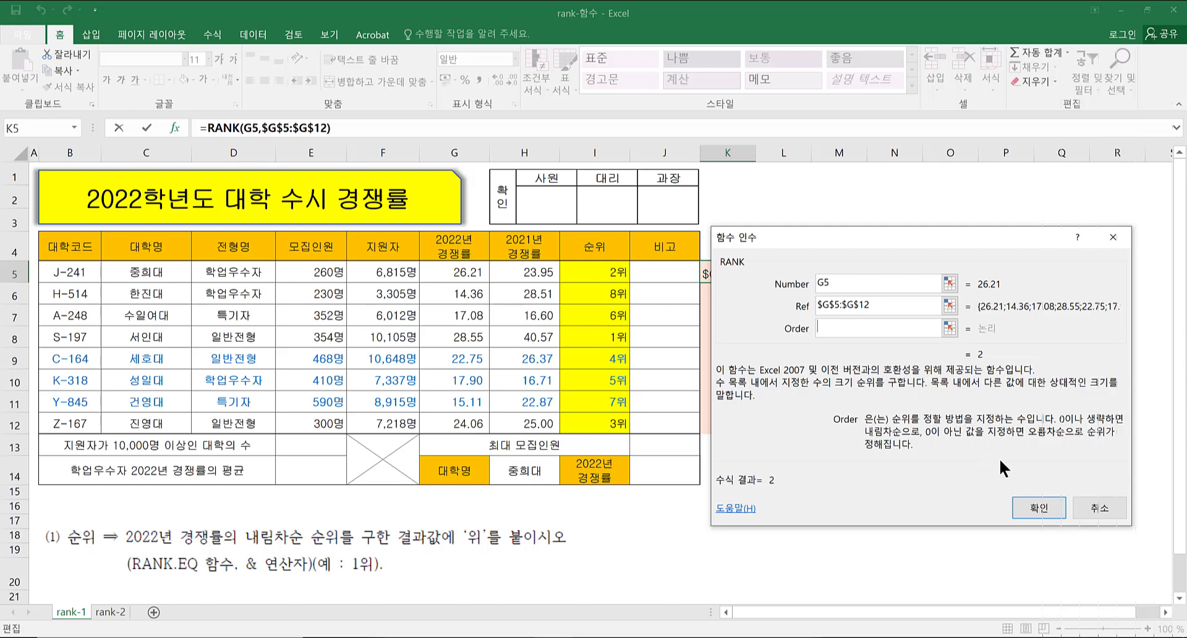
{"action": "left_click", "coordinate": [1031, 508]}
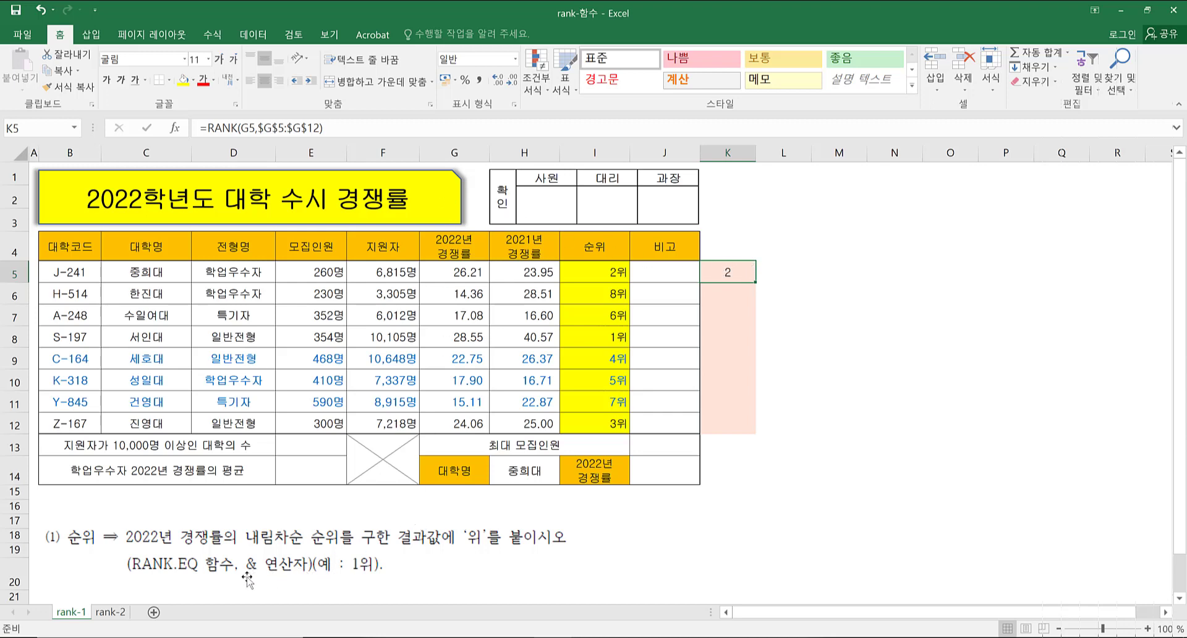
{"action": "left_click", "coordinate": [348, 129]}
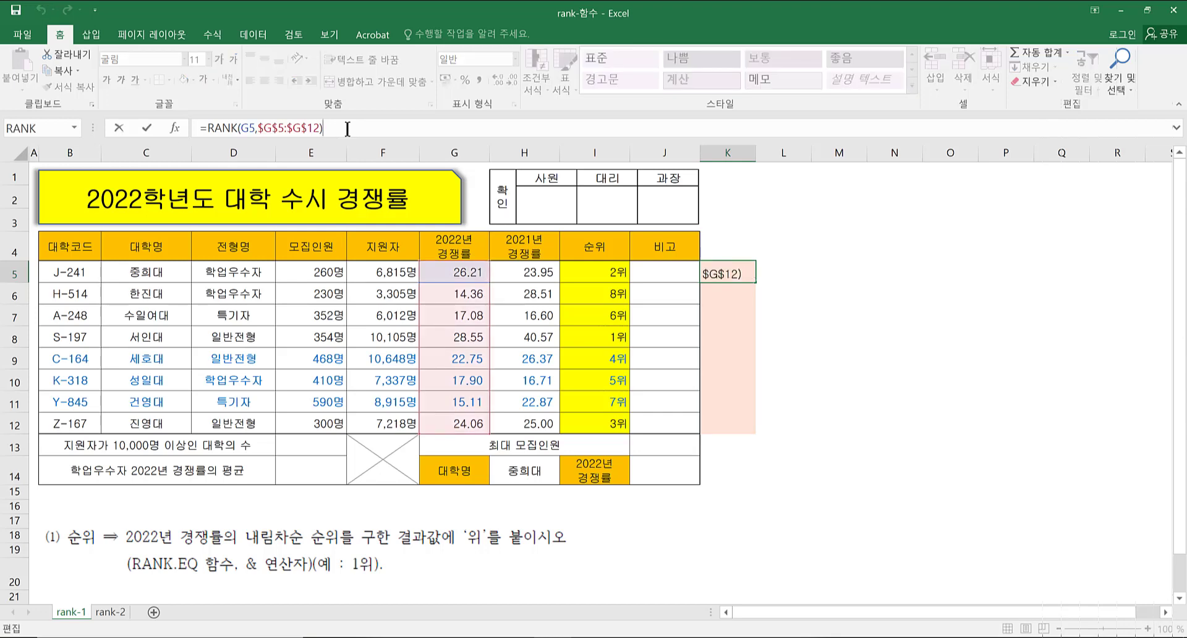
{"action": "type", "text": "&"}
{"action": "type", "text": "\"nl"}
{"action": "key", "text": "BackSpace"}
{"action": "key", "text": "BackSpace"}
{"action": "type", "text": "위\""}
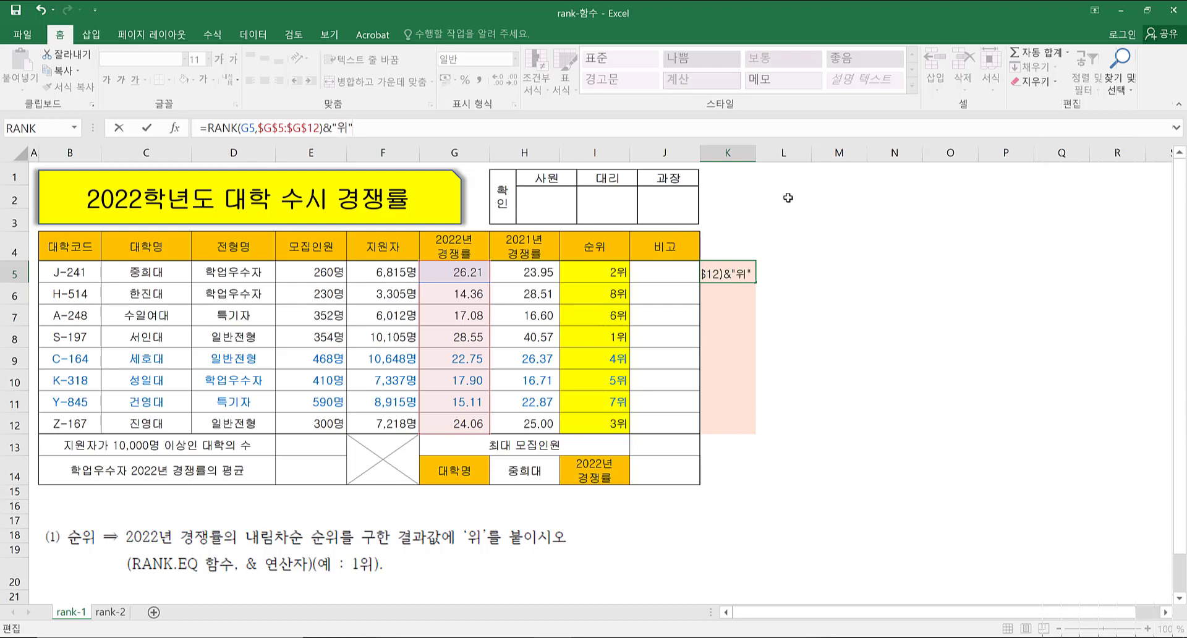
{"action": "key", "text": "Return"}
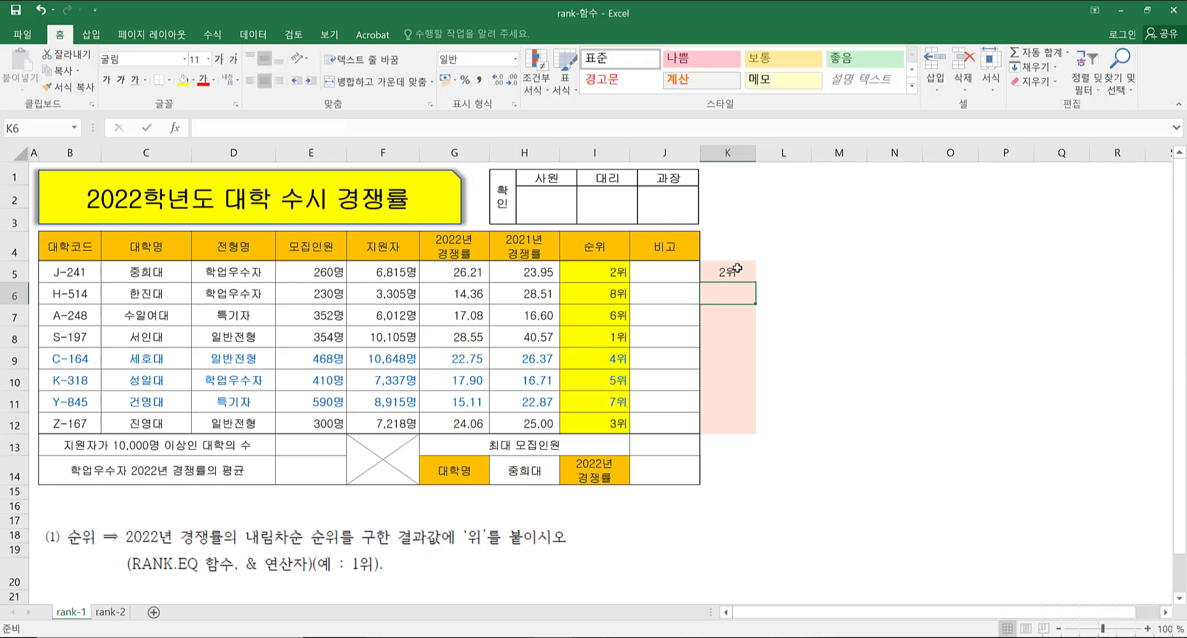
- Fill the RANK formula from K5 down through K12
{"action": "left_click", "coordinate": [736, 272]}
{"action": "left_click", "coordinate": [735, 294]}
{"action": "left_click", "coordinate": [736, 273]}
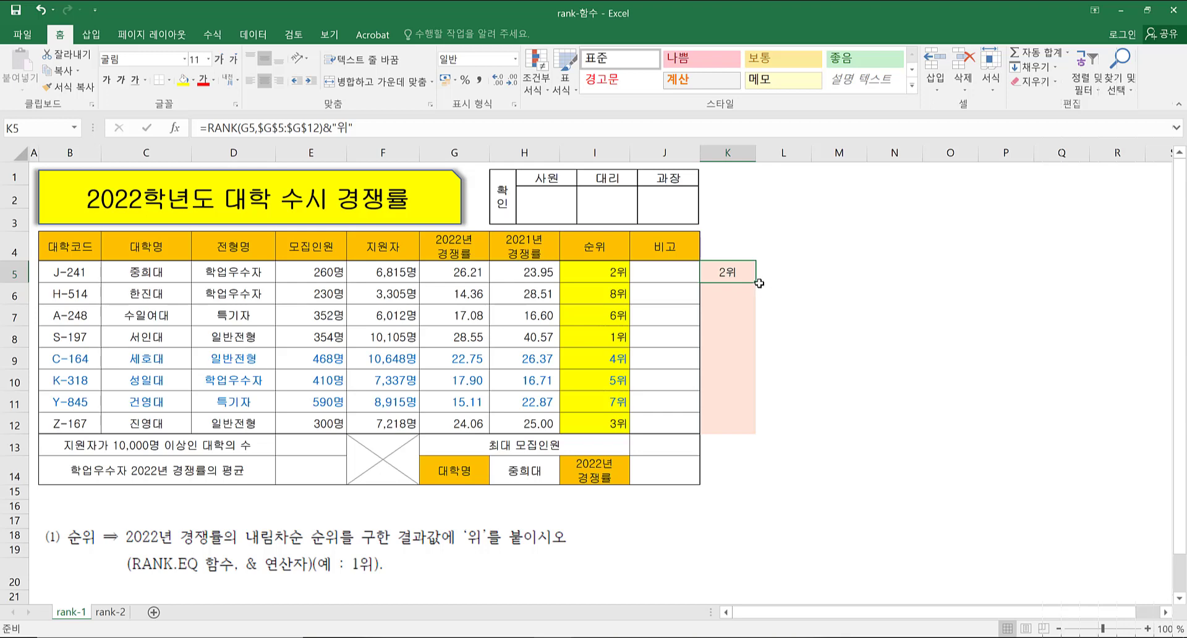
{"action": "left_click_drag", "start_coordinate": [758, 283], "coordinate": [758, 282]}
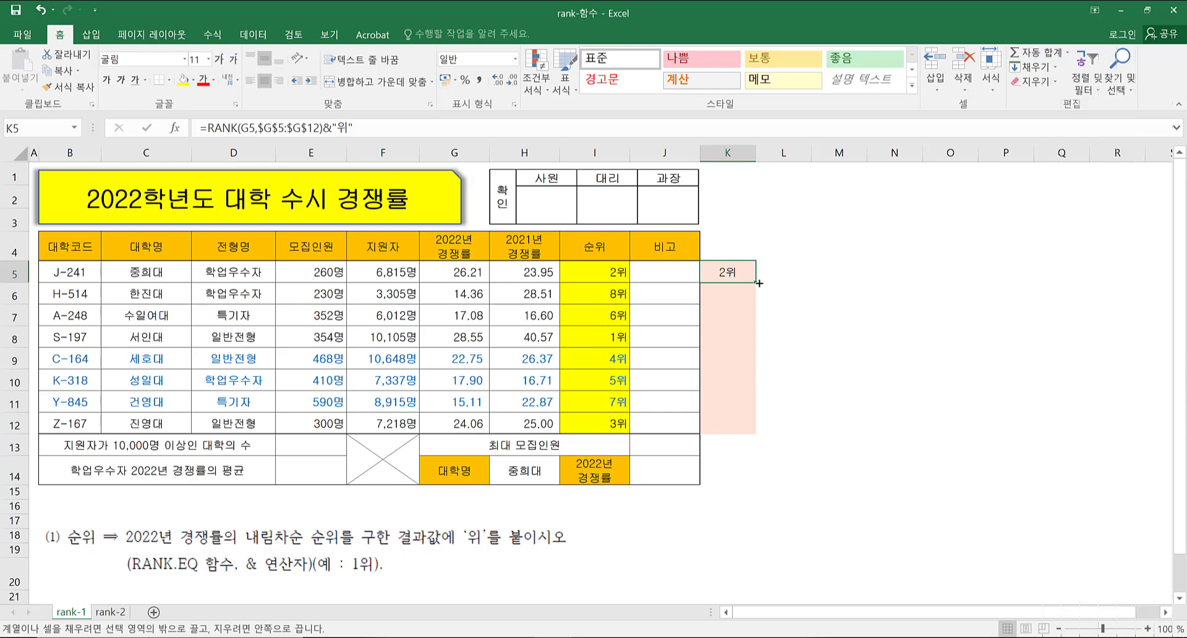
{"action": "left_click_drag", "start_coordinate": [758, 282], "coordinate": [756, 431]}
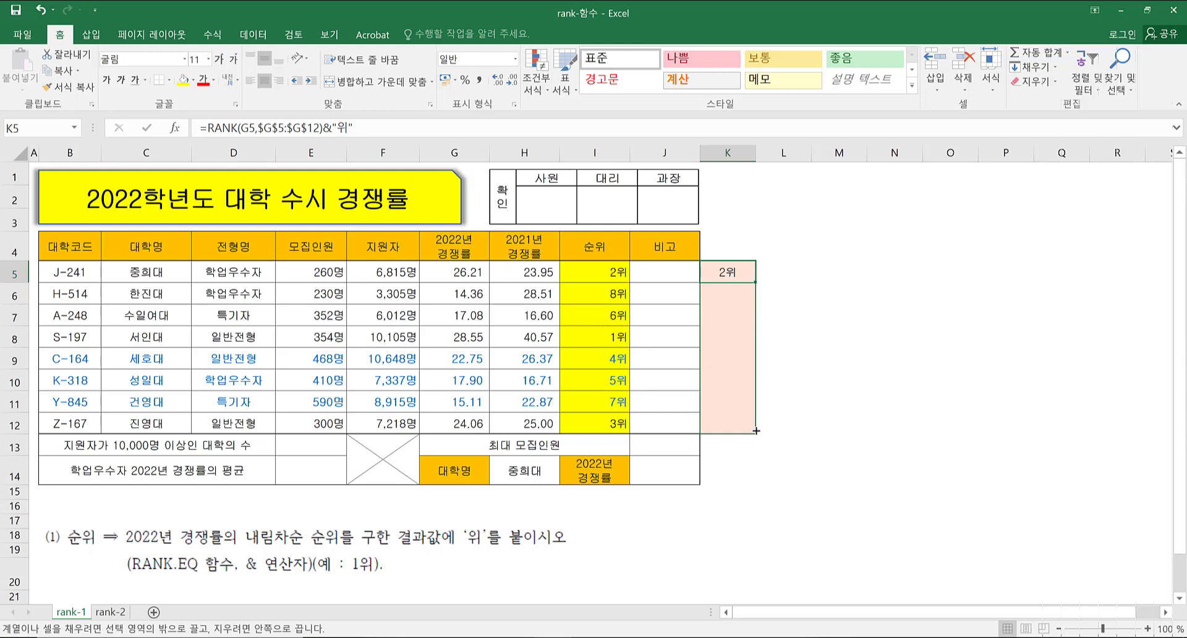
{"action": "left_click_drag", "start_coordinate": [756, 431], "coordinate": [756, 430]}
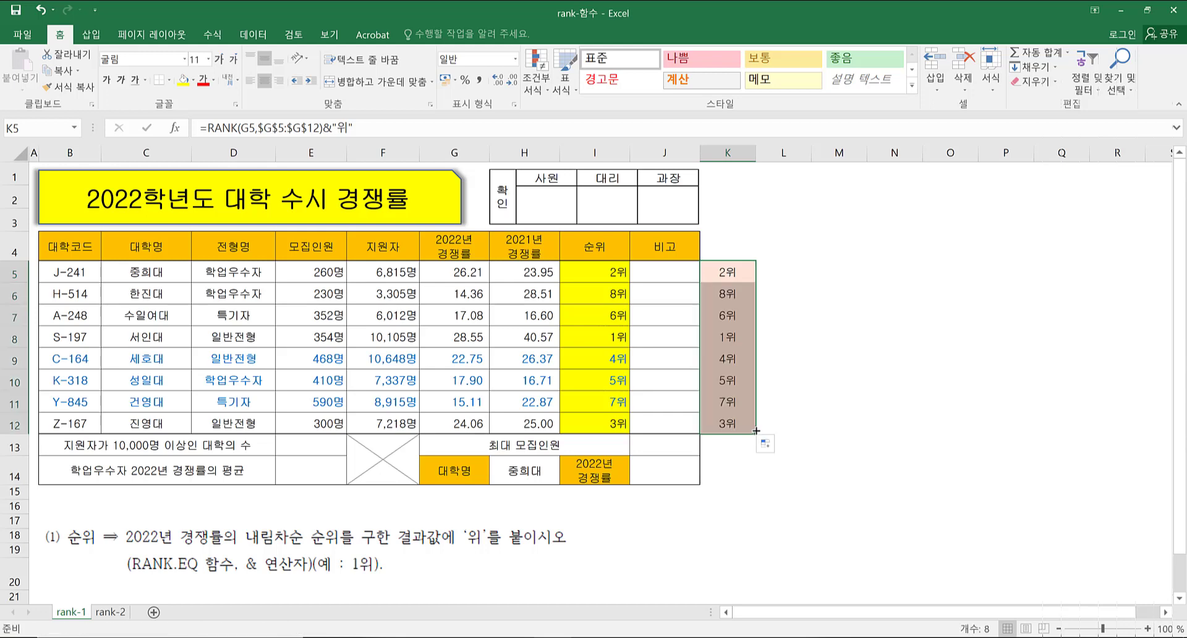
{"action": "left_click", "coordinate": [778, 387]}
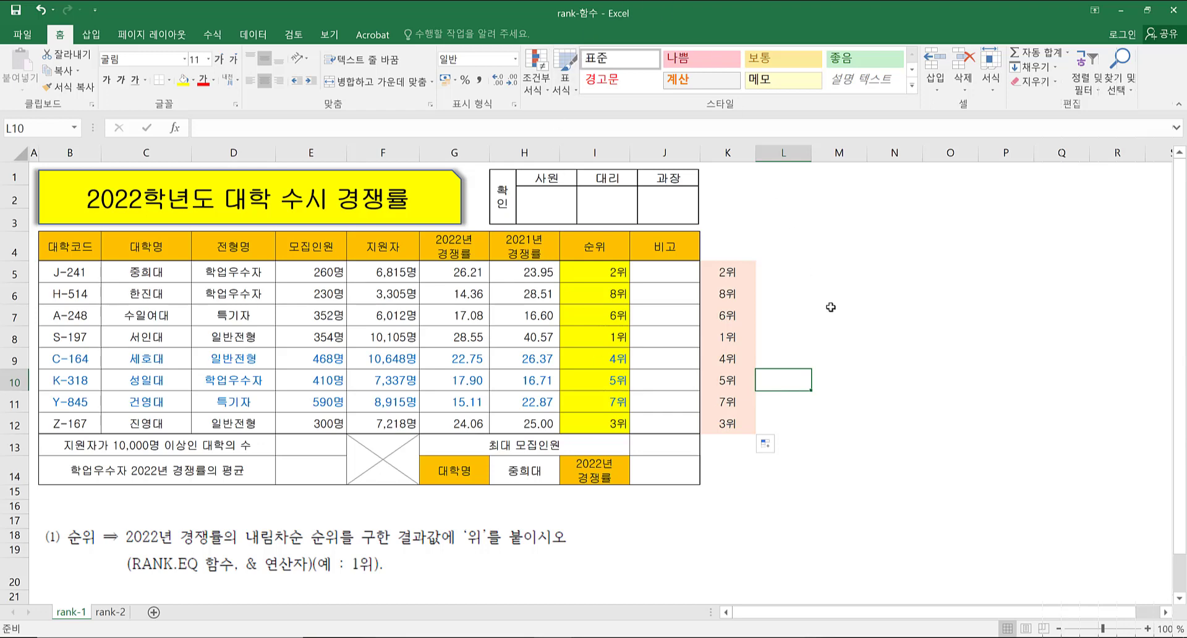
- Search for "rank" in the function wizard and insert the RANK.EQ function in L5
{"action": "left_click", "coordinate": [769, 277]}
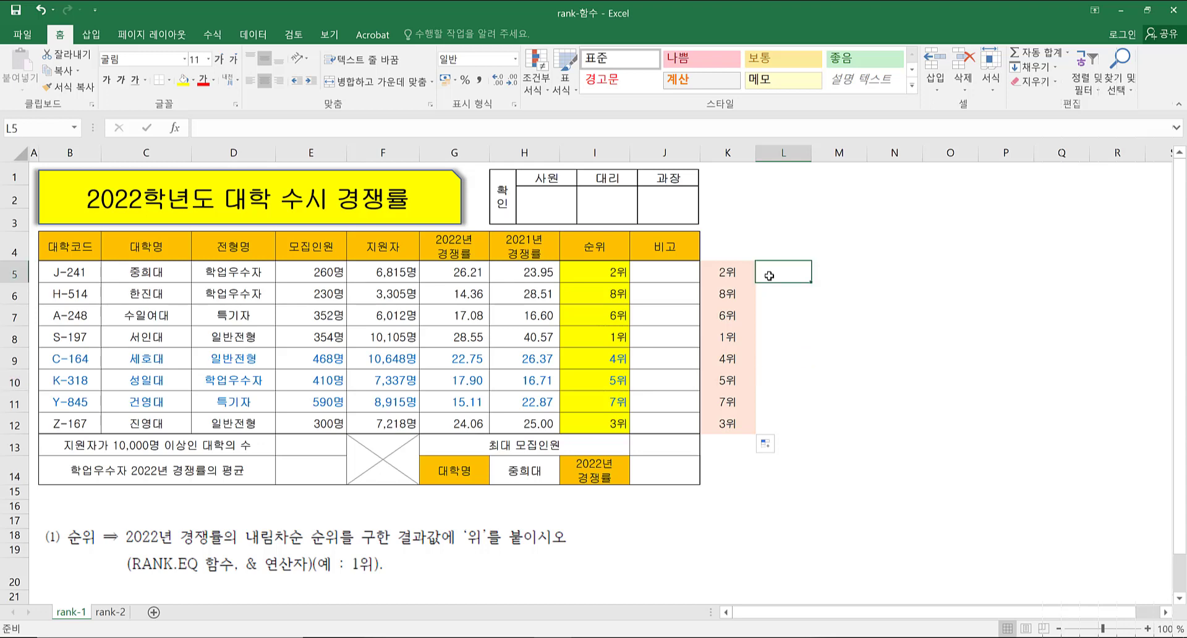
{"action": "left_click", "coordinate": [176, 129]}
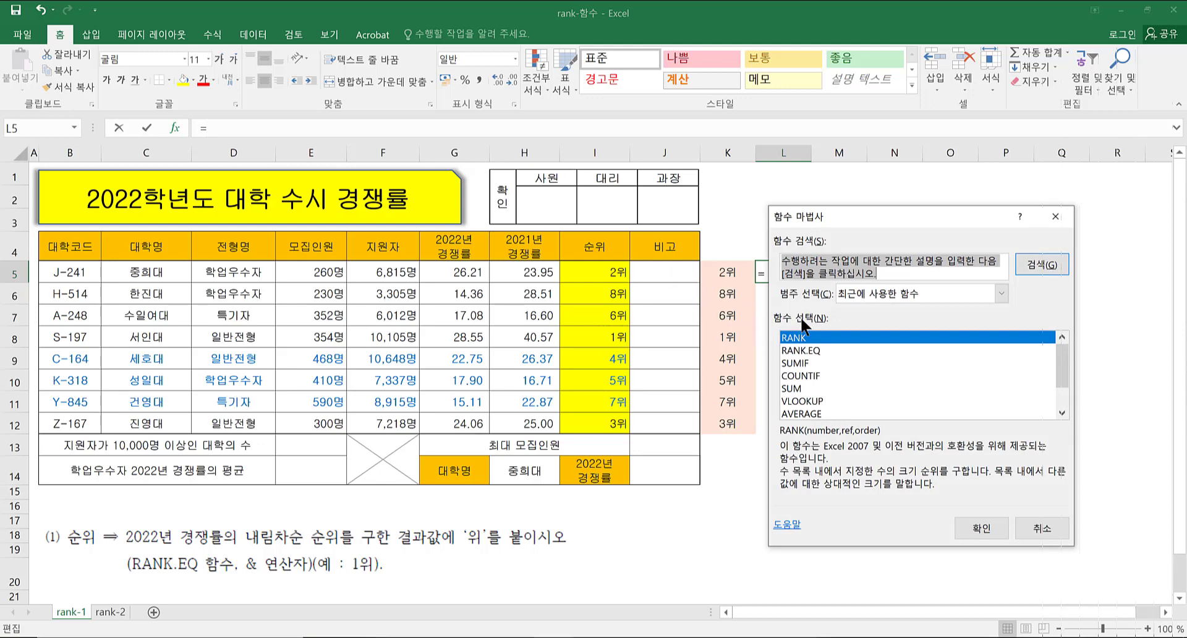
{"action": "type", "text": "ㄱ무ㅏ"}
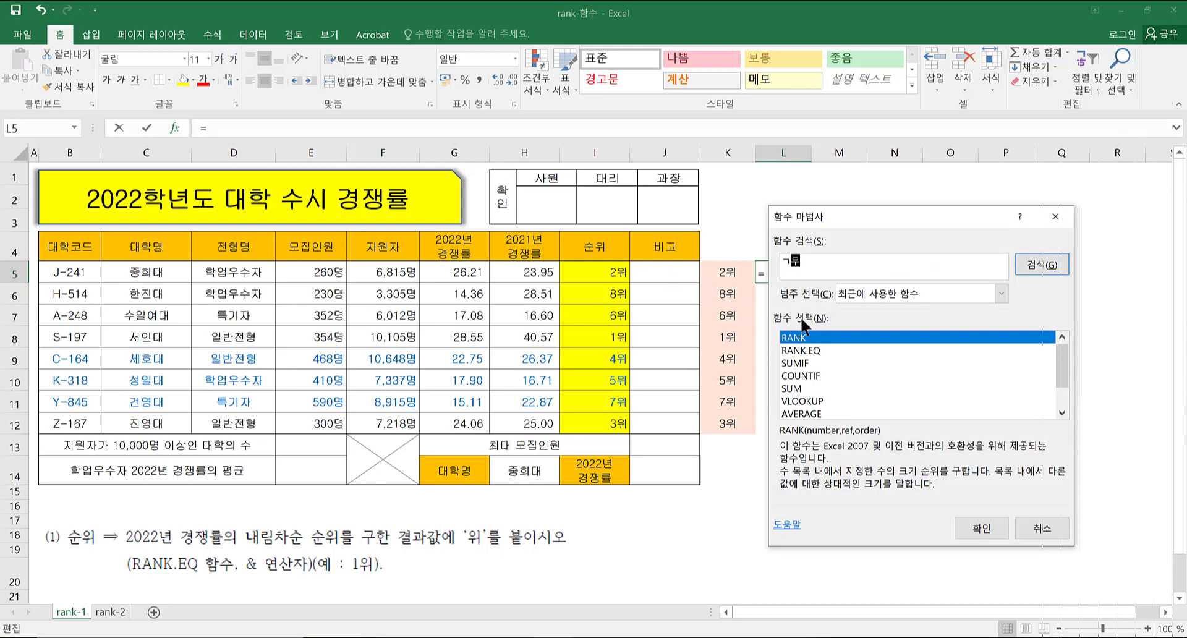
{"action": "key", "text": "BackSpace"}
{"action": "key", "text": "BackSpace"}
{"action": "type", "text": "rank"}
{"action": "key", "text": "Return"}
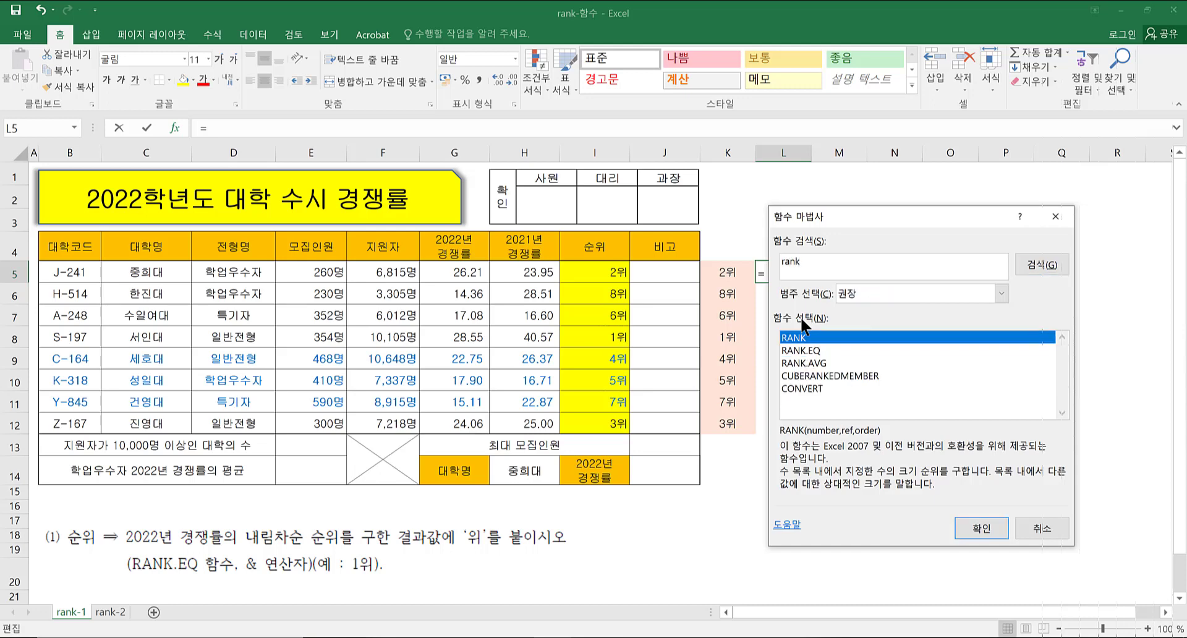
{"action": "left_click", "coordinate": [817, 350]}
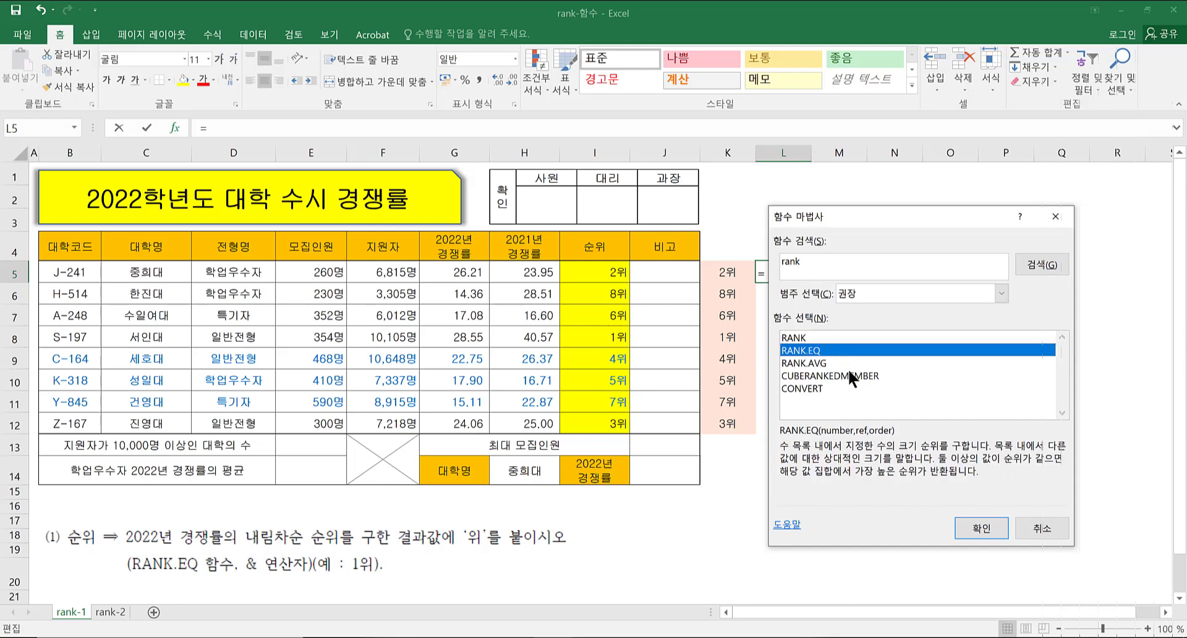
{"action": "left_click", "coordinate": [970, 526]}
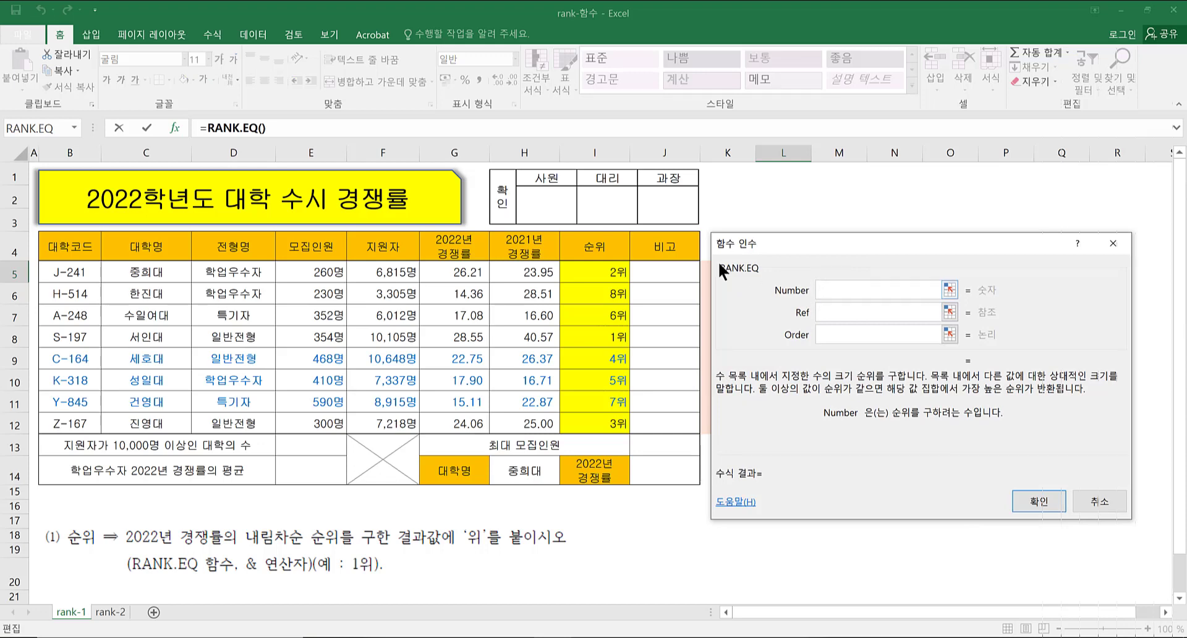
- Set RANK.EQ's Number to G5 and Ref to the absolute range $G$5:$G$12, leave Order empty, and confirm the function
{"action": "left_click", "coordinate": [464, 280]}
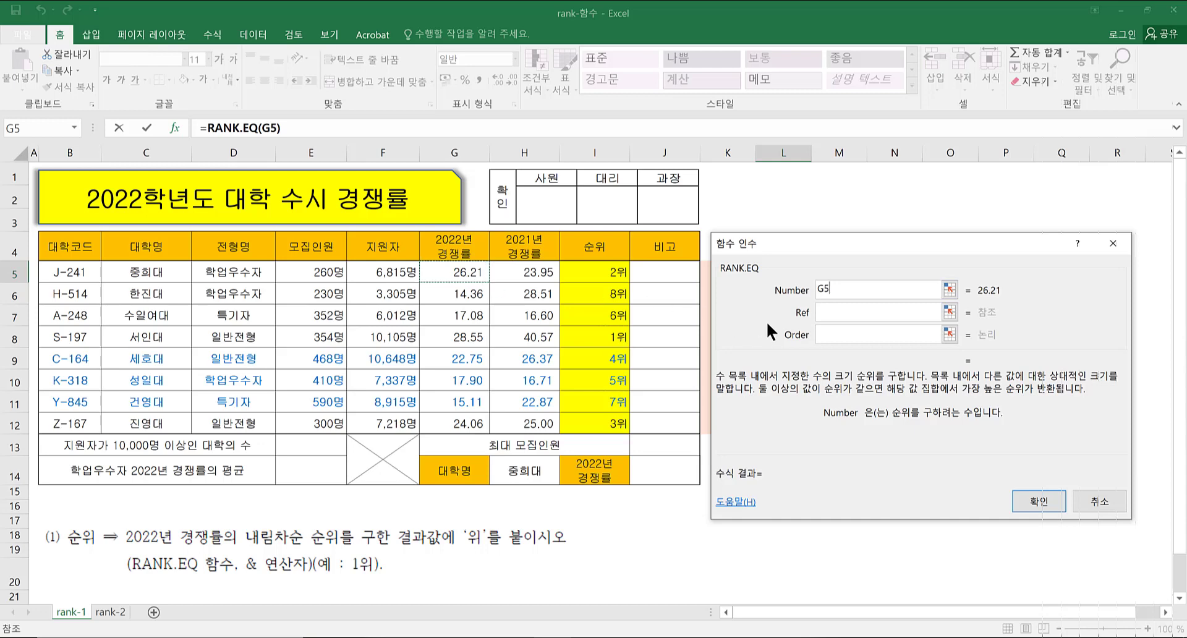
{"action": "left_click", "coordinate": [832, 318]}
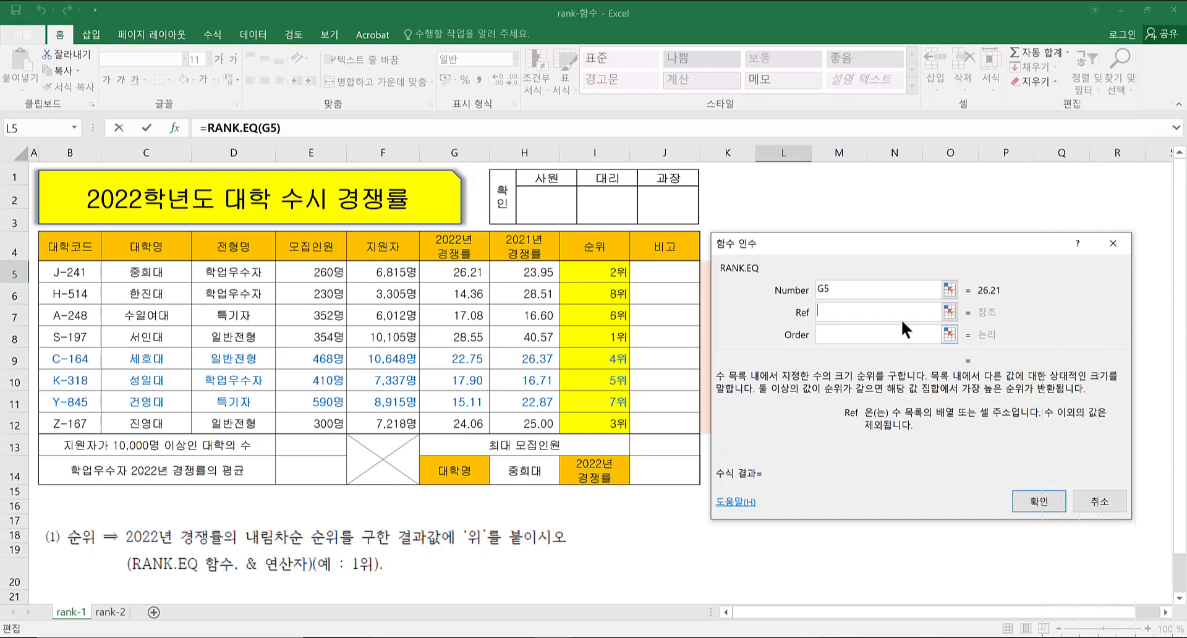
{"action": "left_click", "coordinate": [948, 309]}
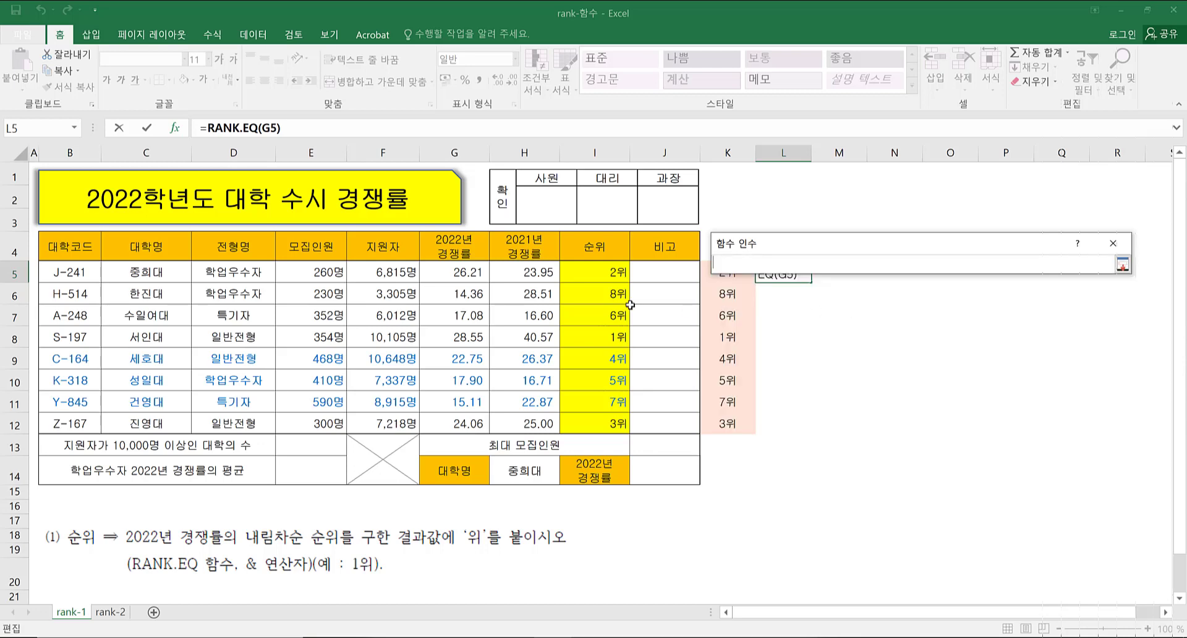
{"action": "left_click_drag", "start_coordinate": [466, 276], "coordinate": [467, 419]}
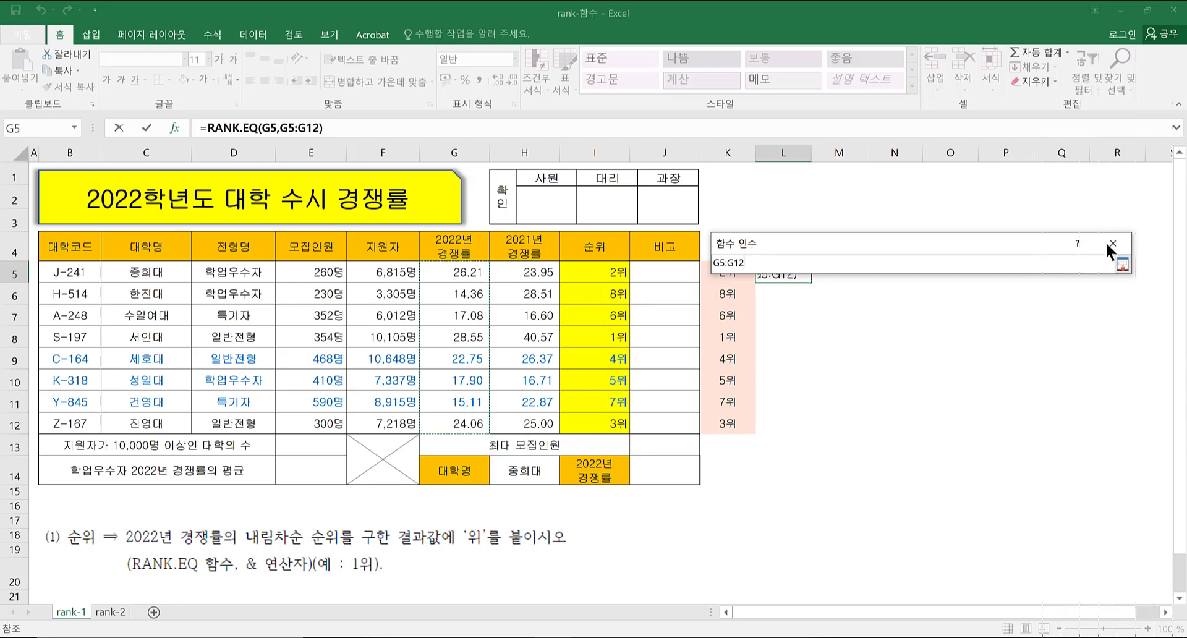
{"action": "left_click", "coordinate": [1112, 243]}
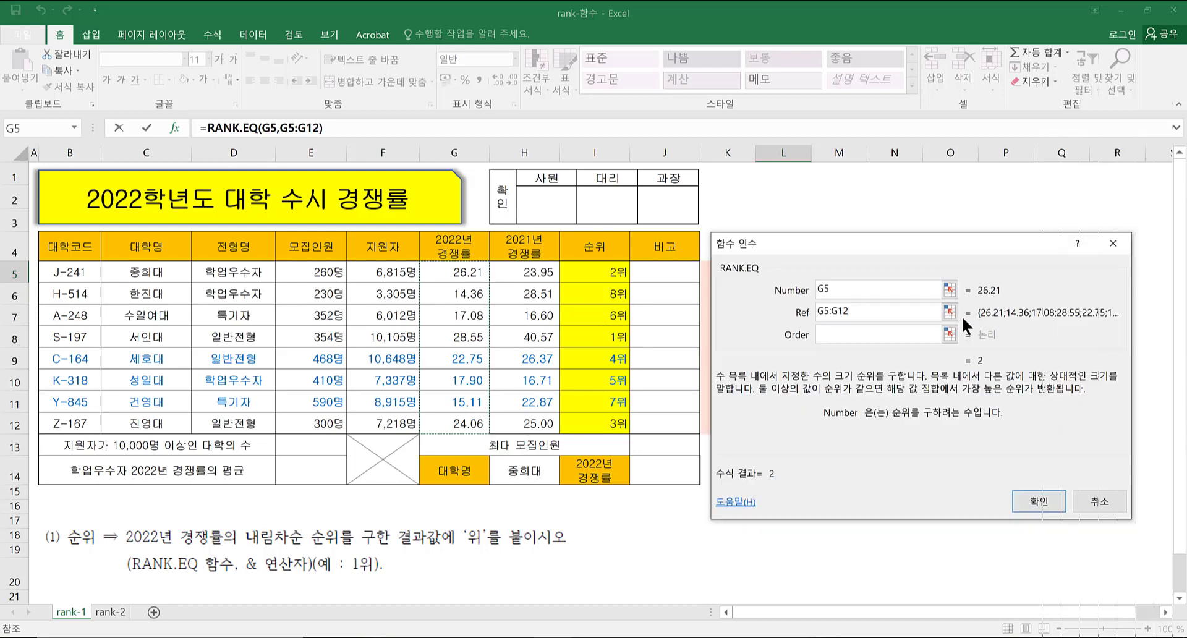
{"action": "key", "text": "F4"}
{"action": "left_click", "coordinate": [918, 336]}
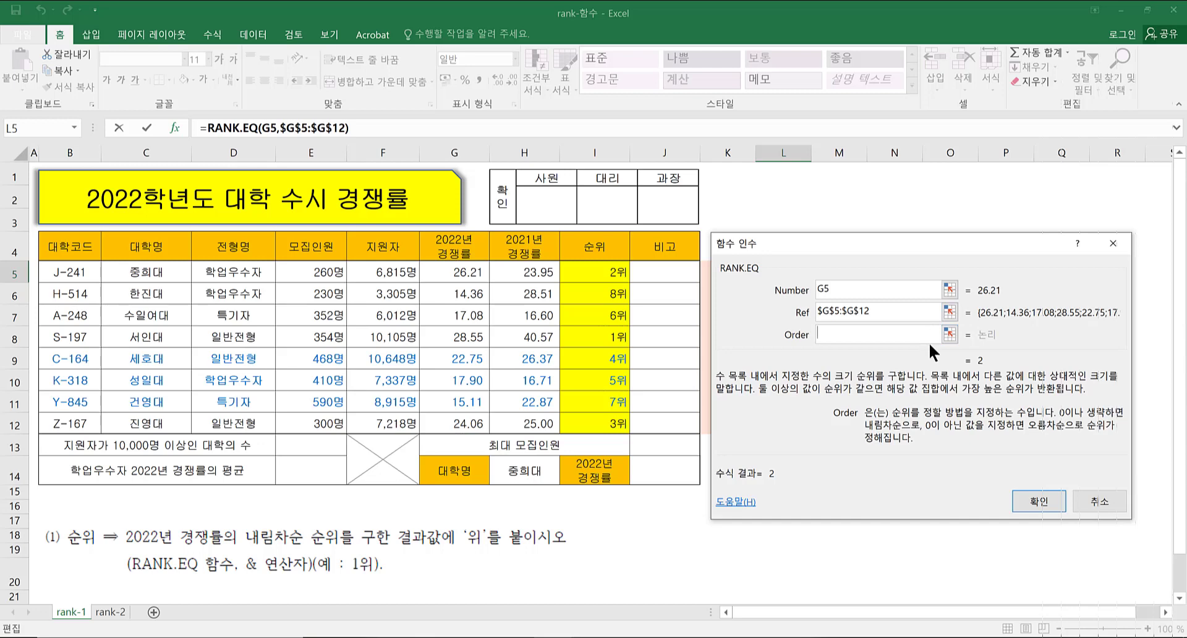
{"action": "left_click", "coordinate": [1039, 501]}
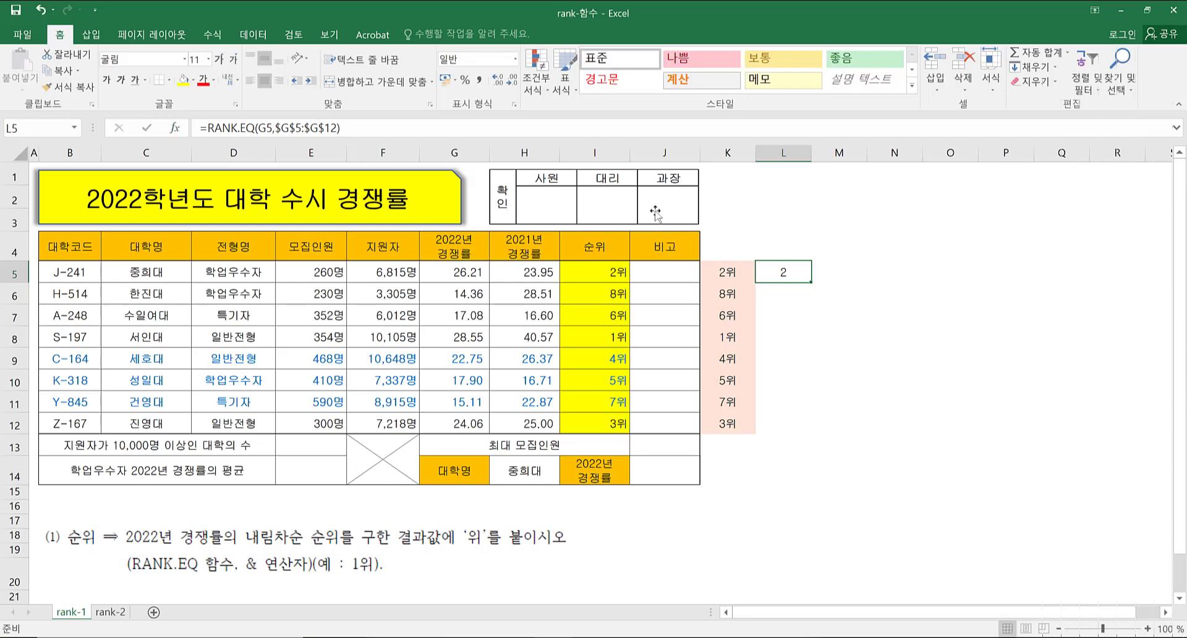
- Append &"위" to the RANK.EQ formula in L5
{"action": "left_click", "coordinate": [455, 129]}
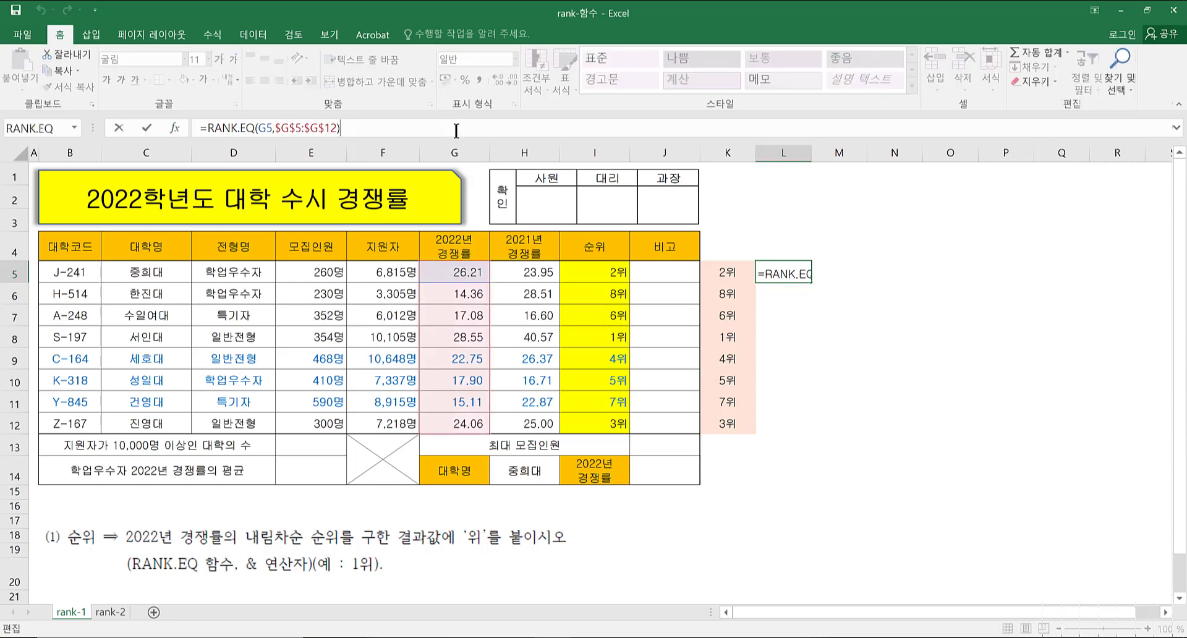
{"action": "type", "text": "&&"}
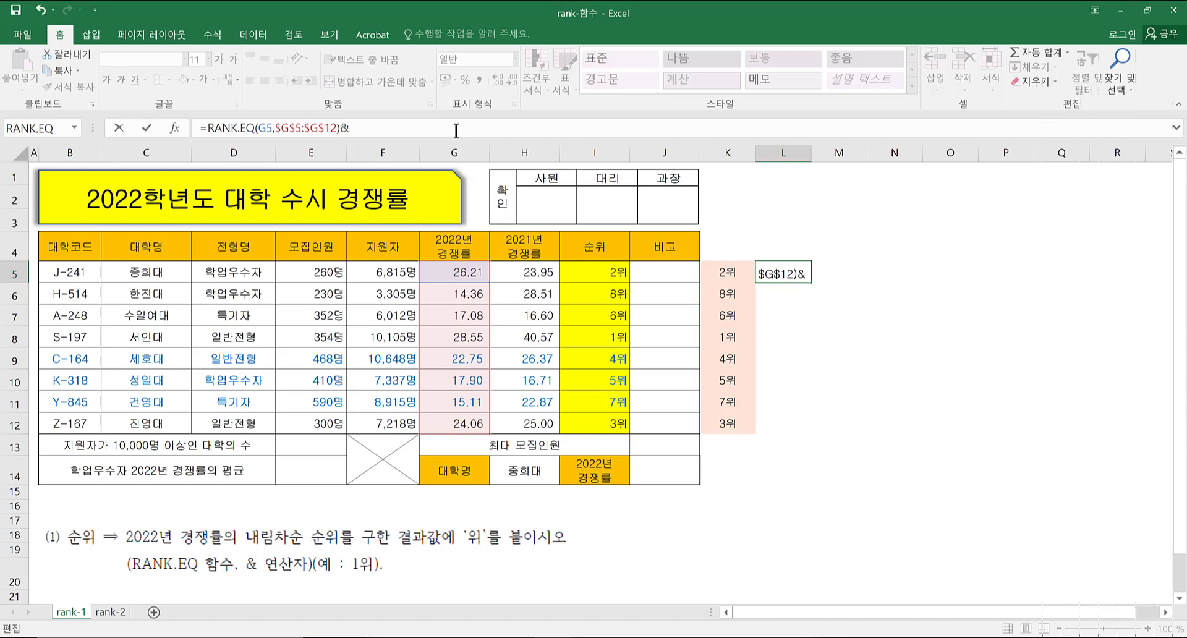
{"action": "type", "text": "\"우위\""}
{"action": "key", "text": "Return"}
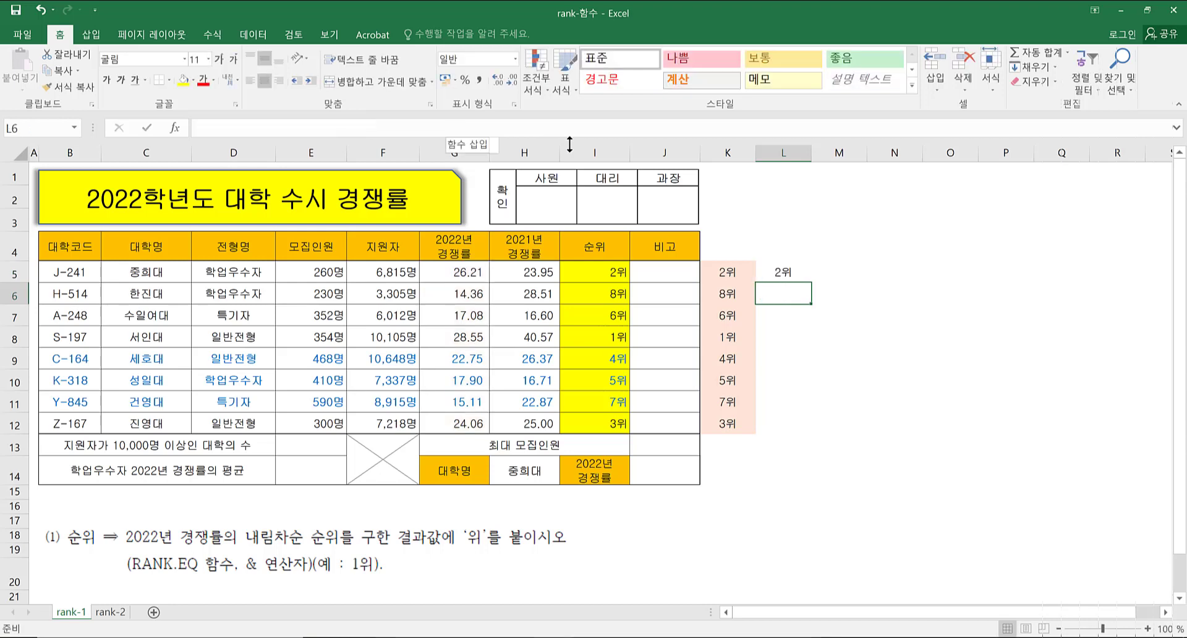
- Fill the RANK.EQ formula from L5 down through L12
{"action": "left_click", "coordinate": [780, 274]}
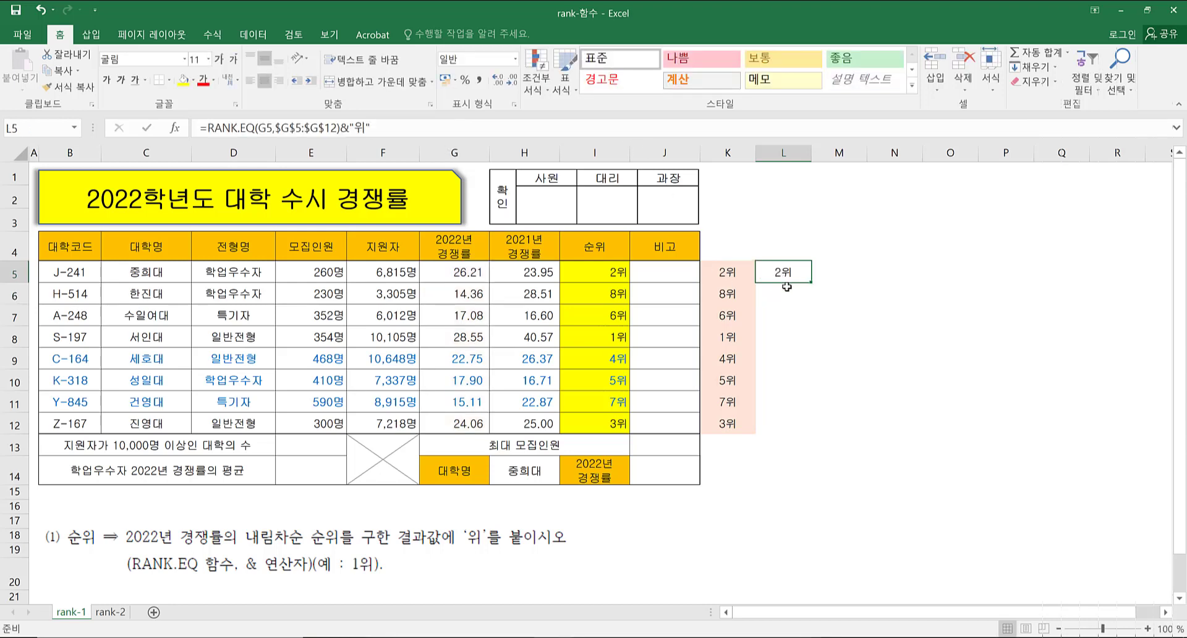
{"action": "left_click", "coordinate": [788, 295]}
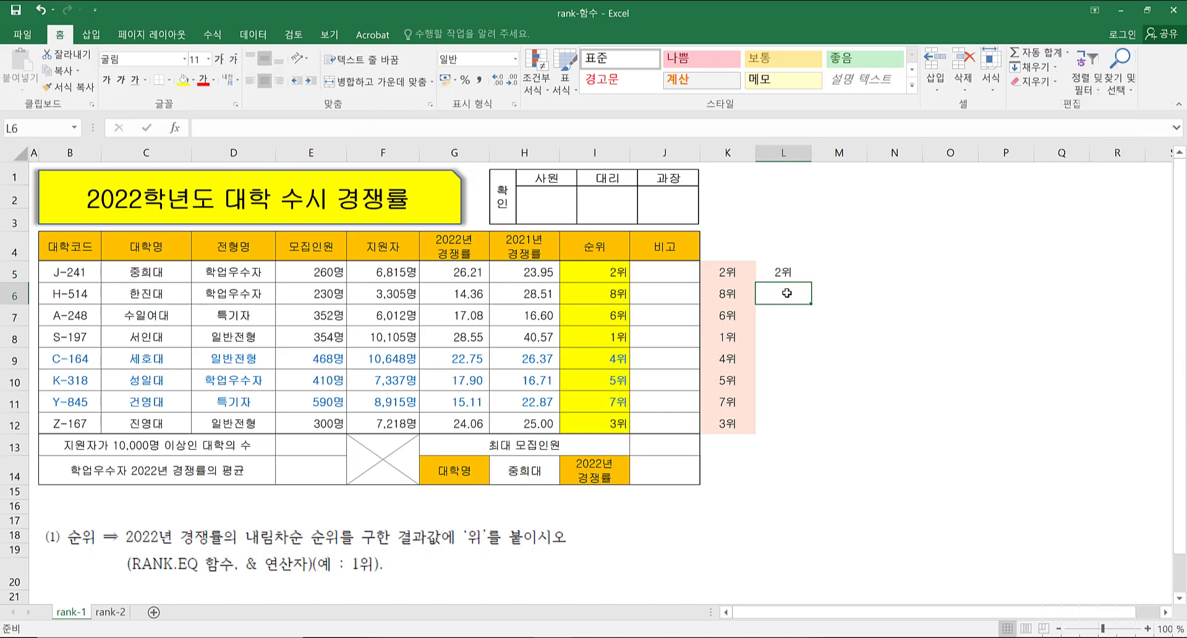
{"action": "left_click_drag", "start_coordinate": [786, 293], "coordinate": [774, 423]}
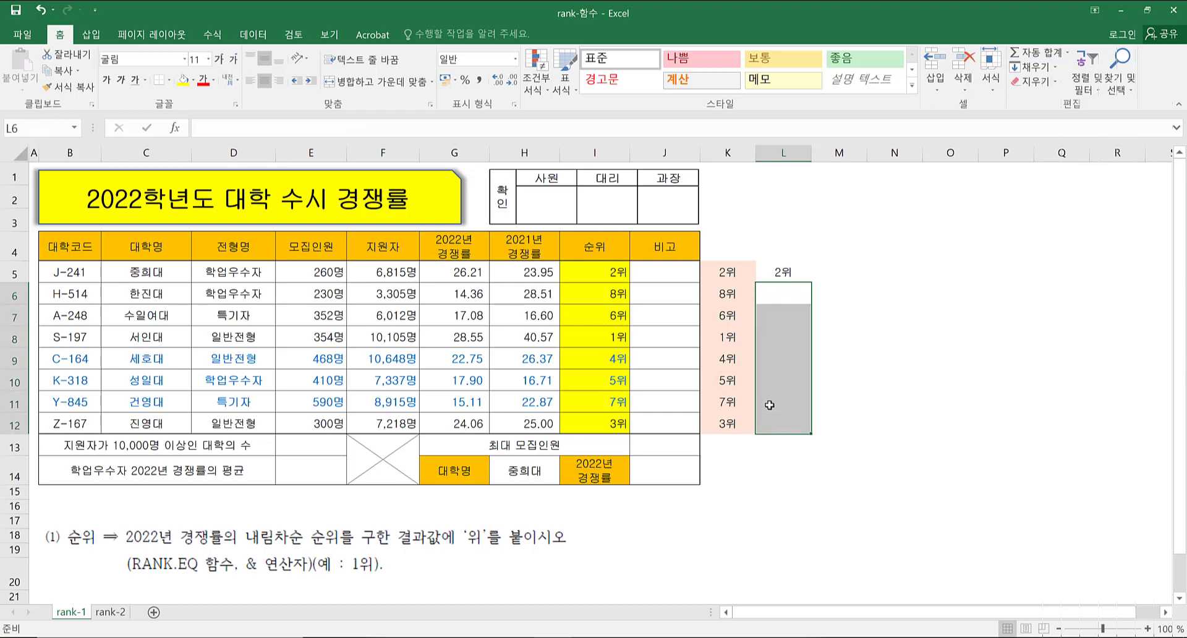
{"action": "left_click", "coordinate": [777, 292]}
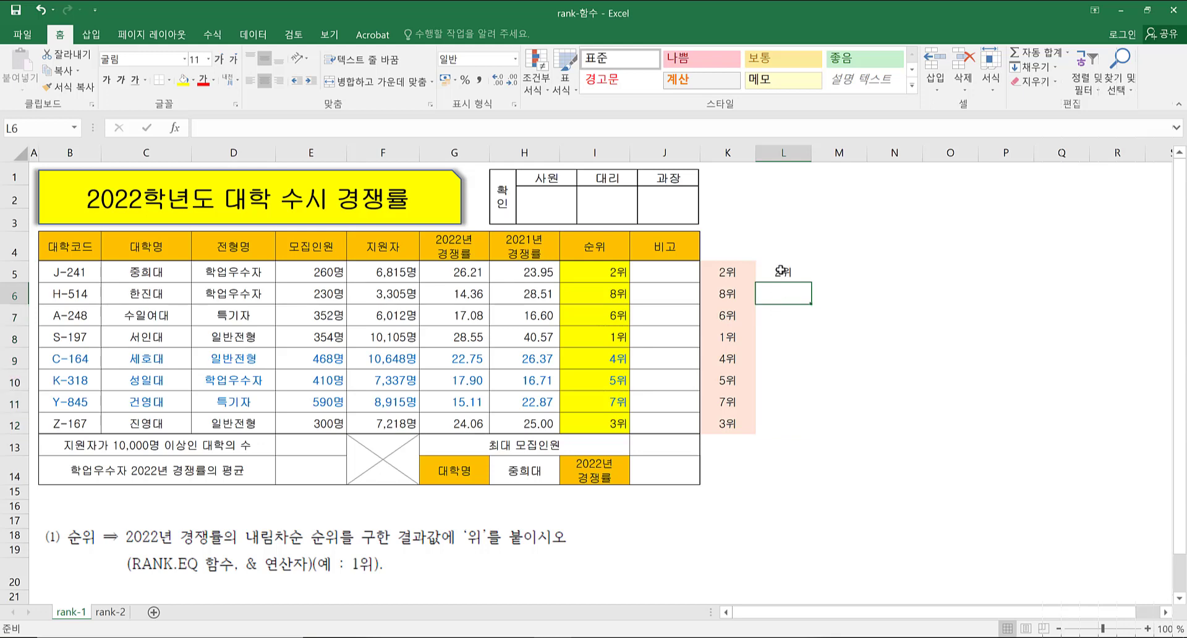
{"action": "left_click", "coordinate": [781, 270]}
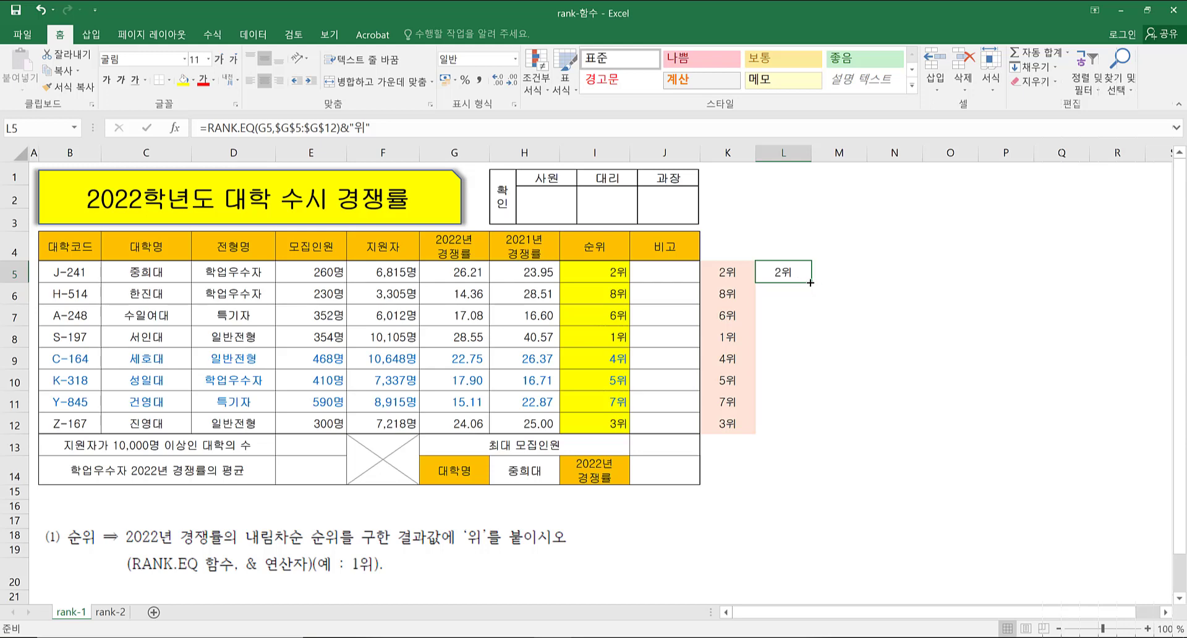
{"action": "left_click_drag", "start_coordinate": [810, 282], "coordinate": [810, 431]}
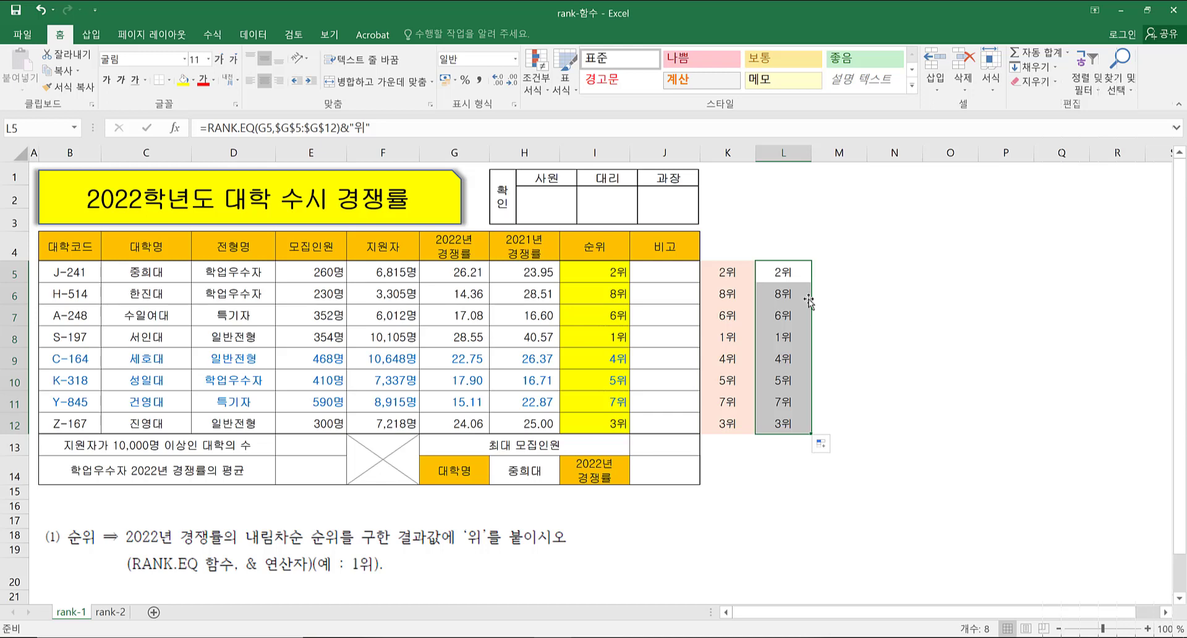
{"action": "left_click", "coordinate": [785, 272]}
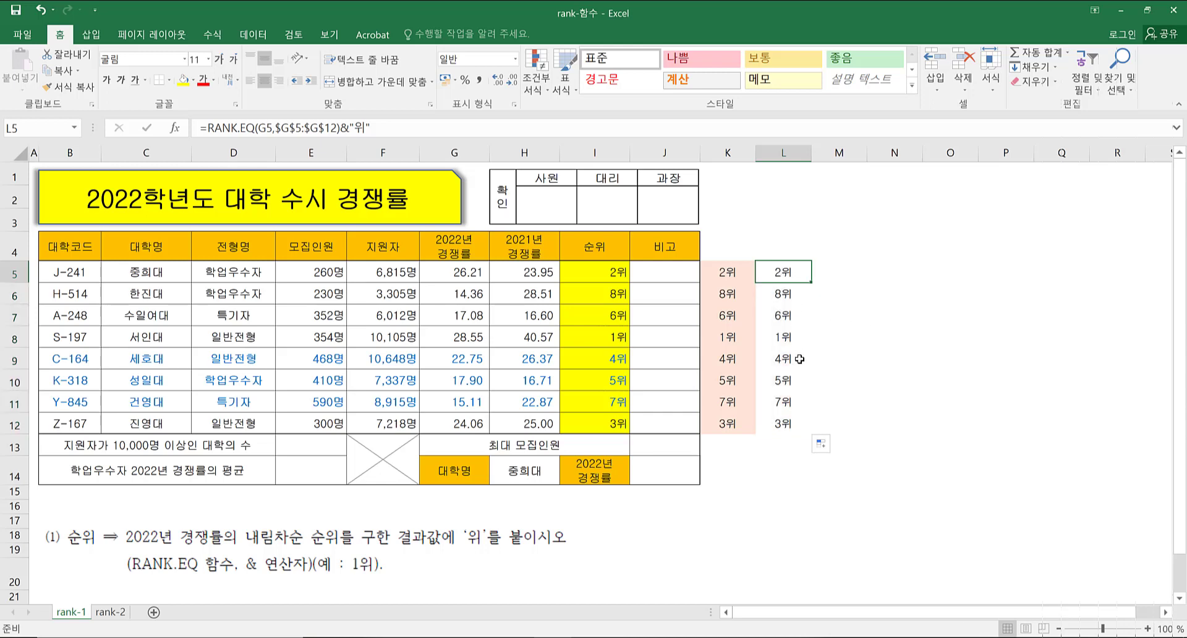
{"action": "left_click_drag", "start_coordinate": [809, 283], "coordinate": [810, 424]}
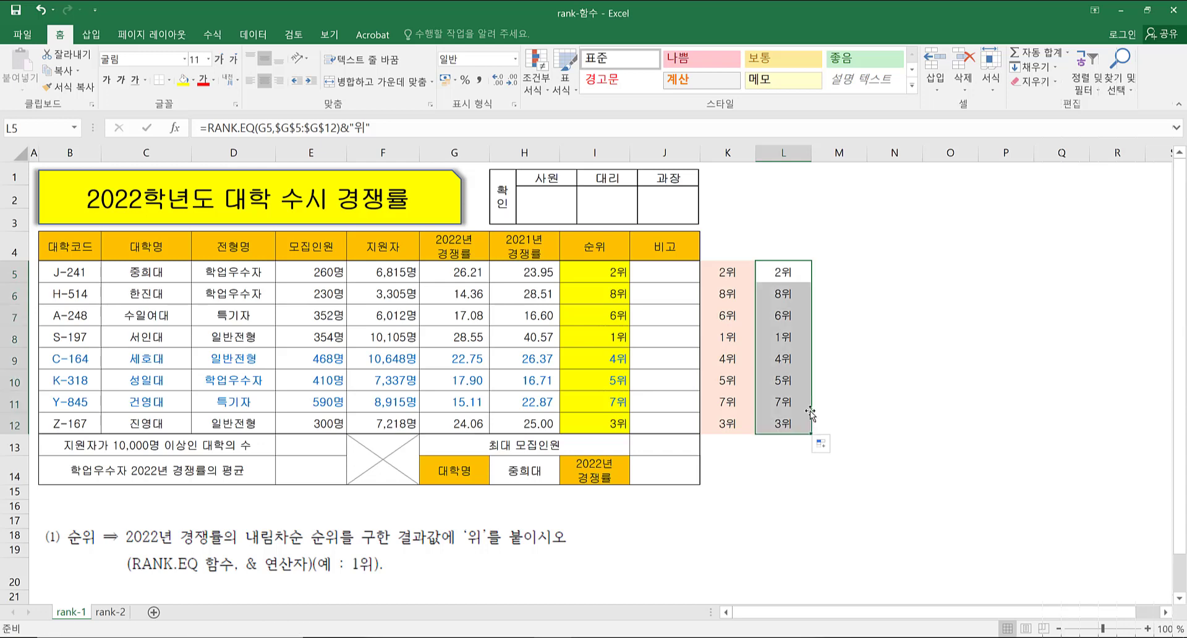
{"action": "left_click", "coordinate": [834, 374]}
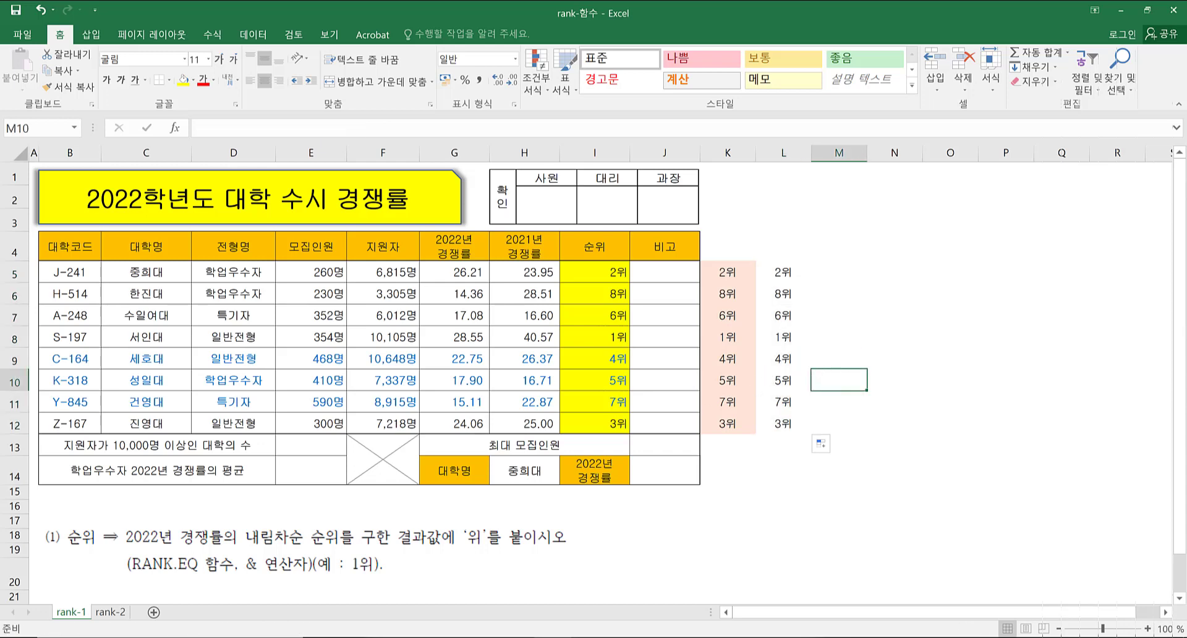
- Switch to the rank-2 sheet and insert the RANK function in K5
{"action": "left_click", "coordinate": [113, 613]}
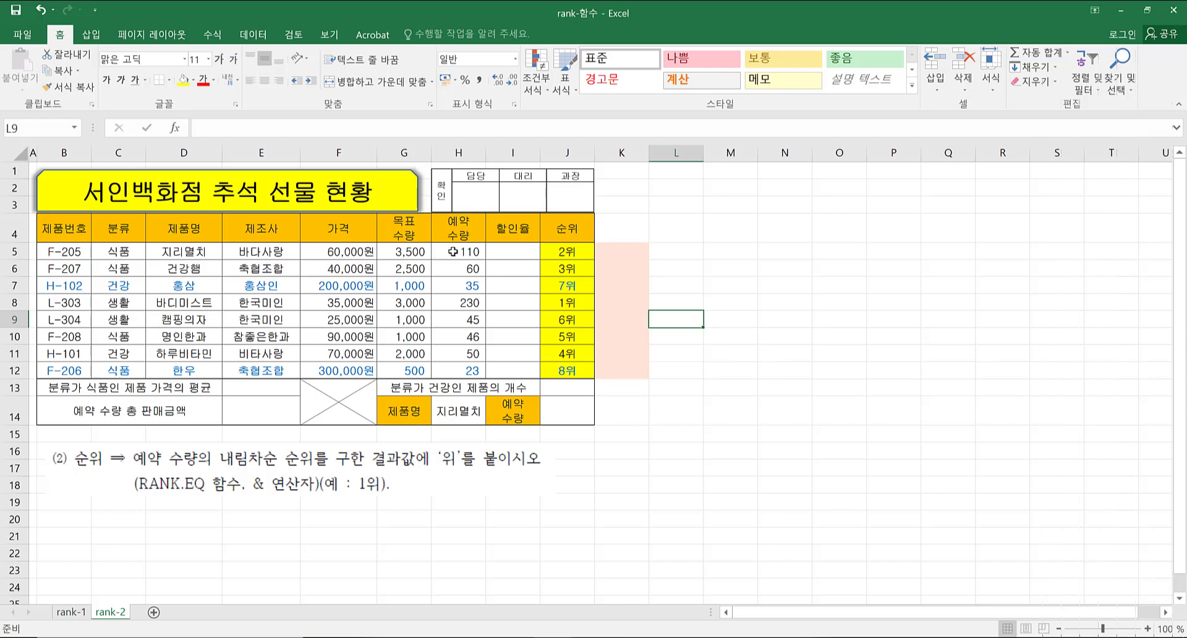
{"action": "left_click_drag", "start_coordinate": [454, 252], "coordinate": [451, 371]}
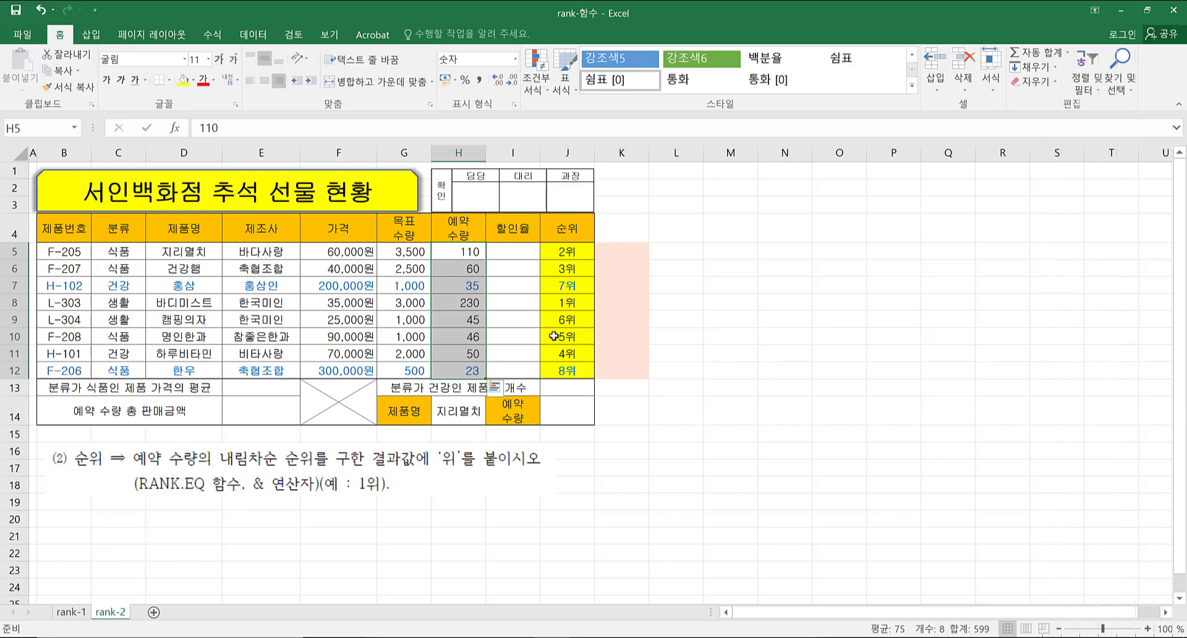
{"action": "left_click", "coordinate": [626, 255]}
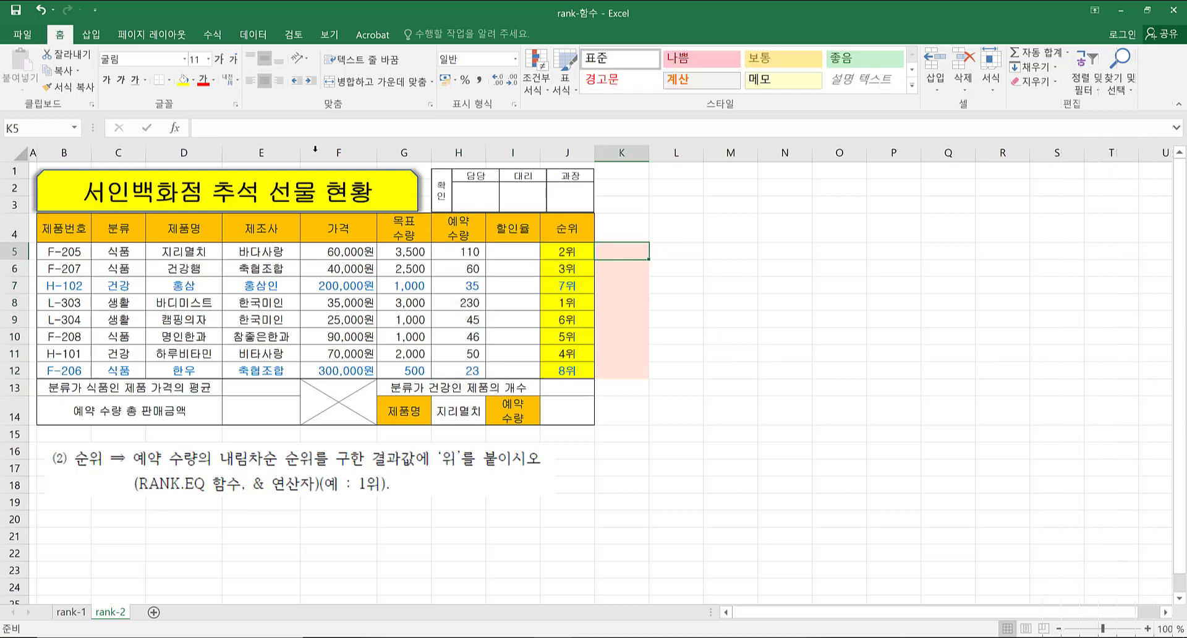
{"action": "left_click", "coordinate": [176, 122]}
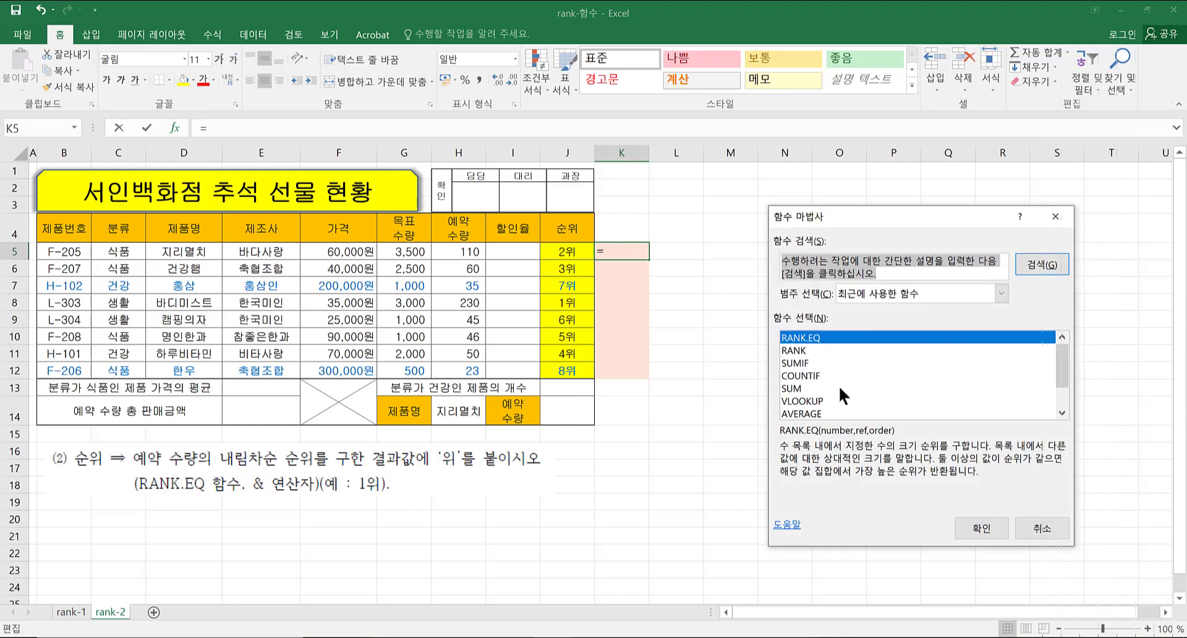
{"action": "left_click", "coordinate": [797, 351]}
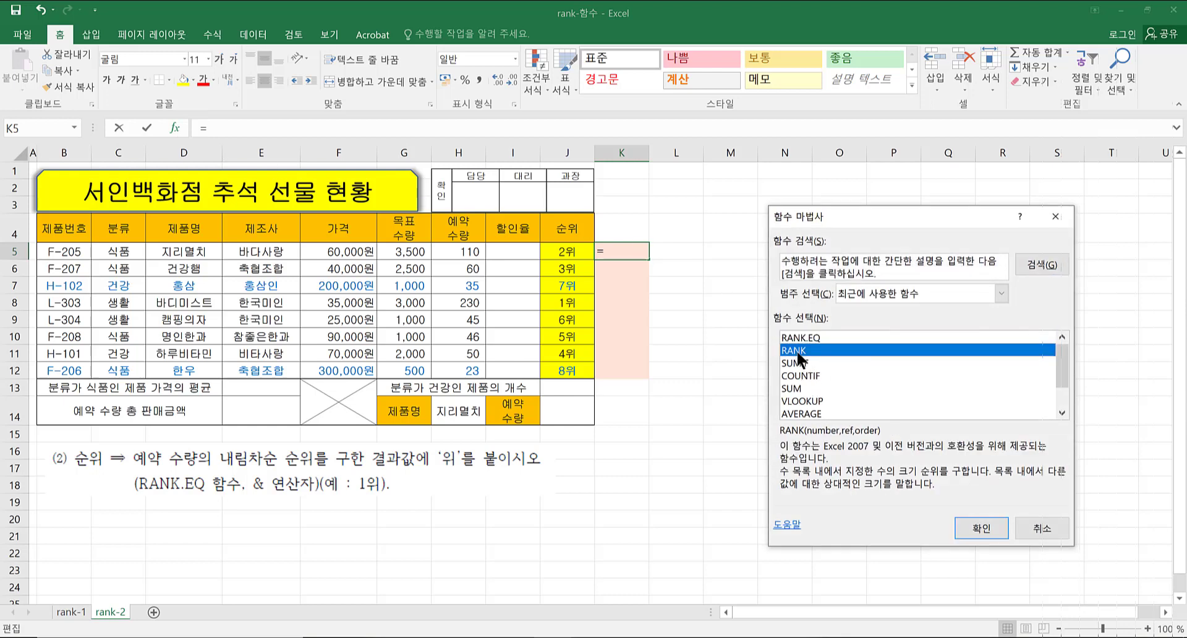
{"action": "left_click", "coordinate": [977, 524]}
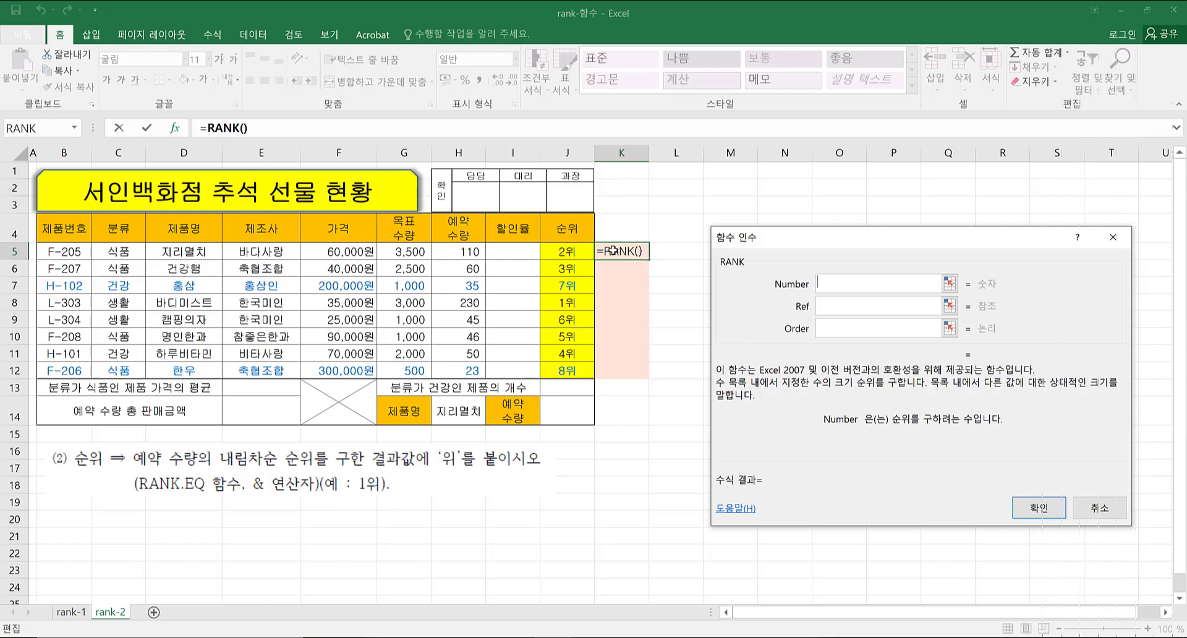
- Set RANK's Number to H5 and Ref to the absolute range $H$5:$H$12, leave Order empty, and confirm the function
{"action": "left_click", "coordinate": [471, 254]}
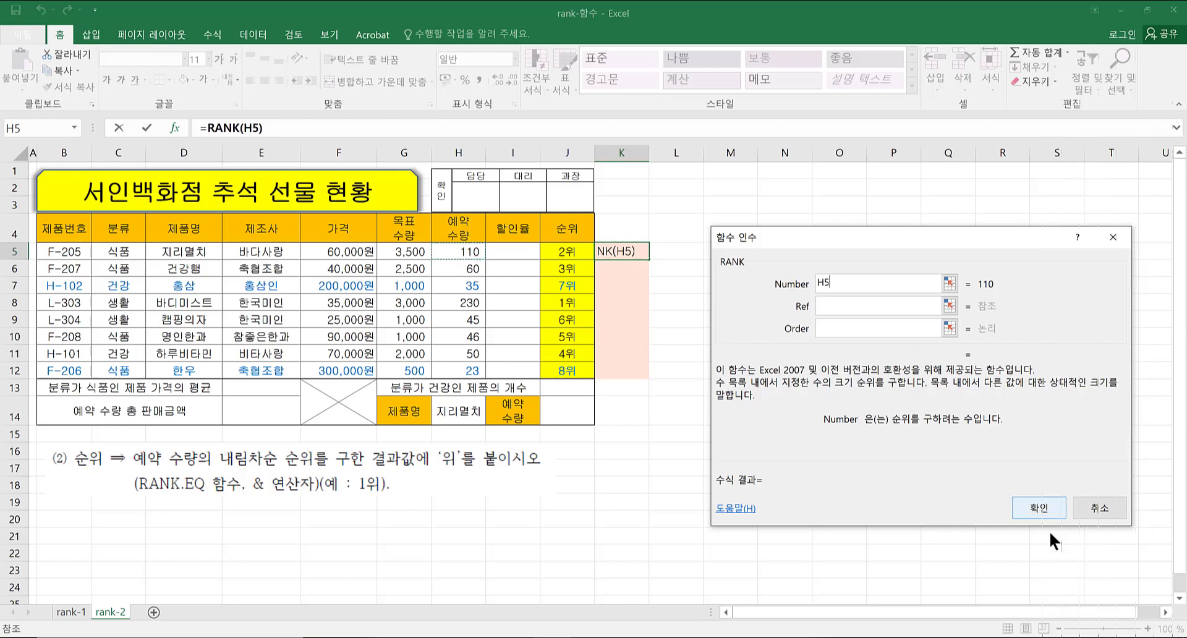
{"action": "left_click", "coordinate": [928, 307]}
{"action": "left_click", "coordinate": [948, 306]}
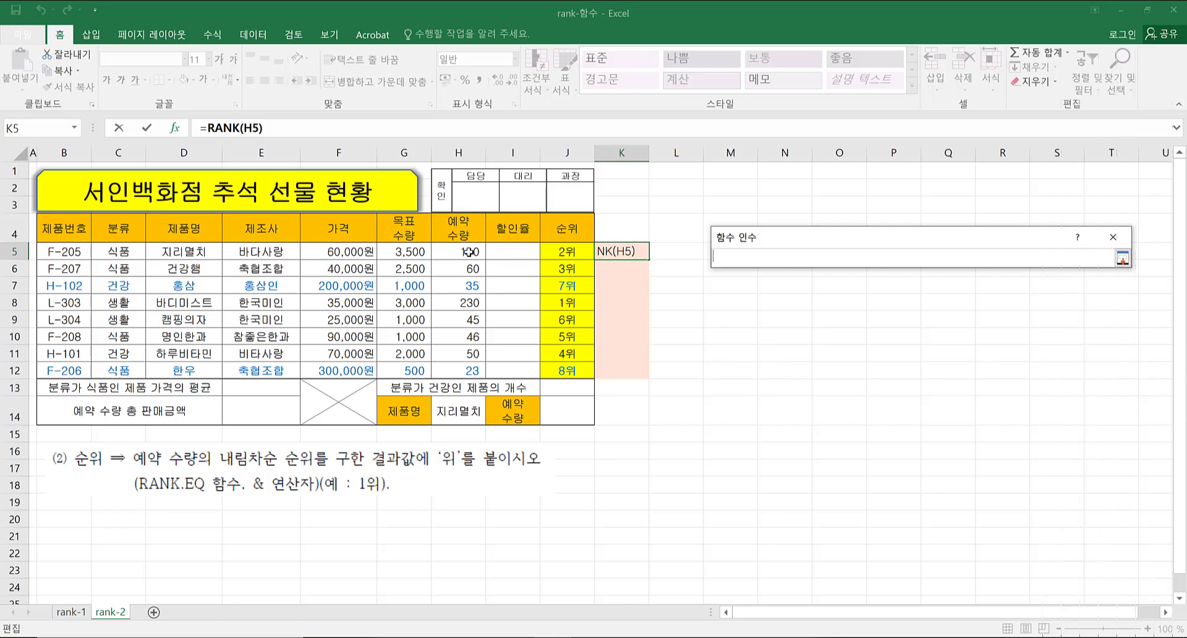
{"action": "left_click_drag", "start_coordinate": [469, 252], "coordinate": [465, 364]}
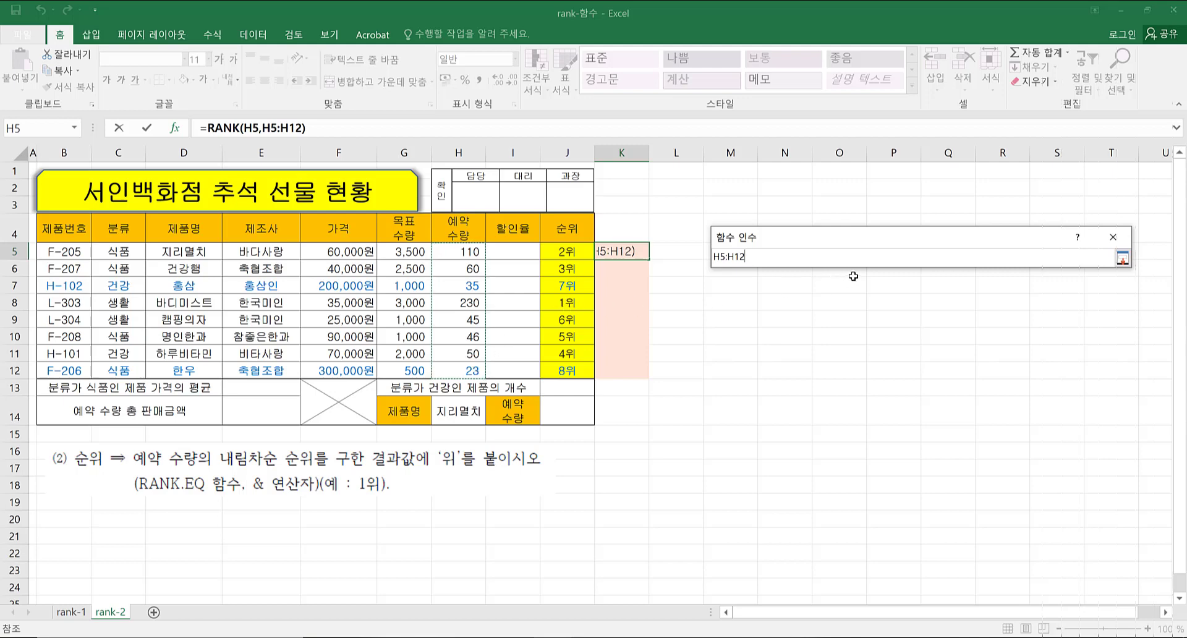
{"action": "left_click", "coordinate": [1113, 240]}
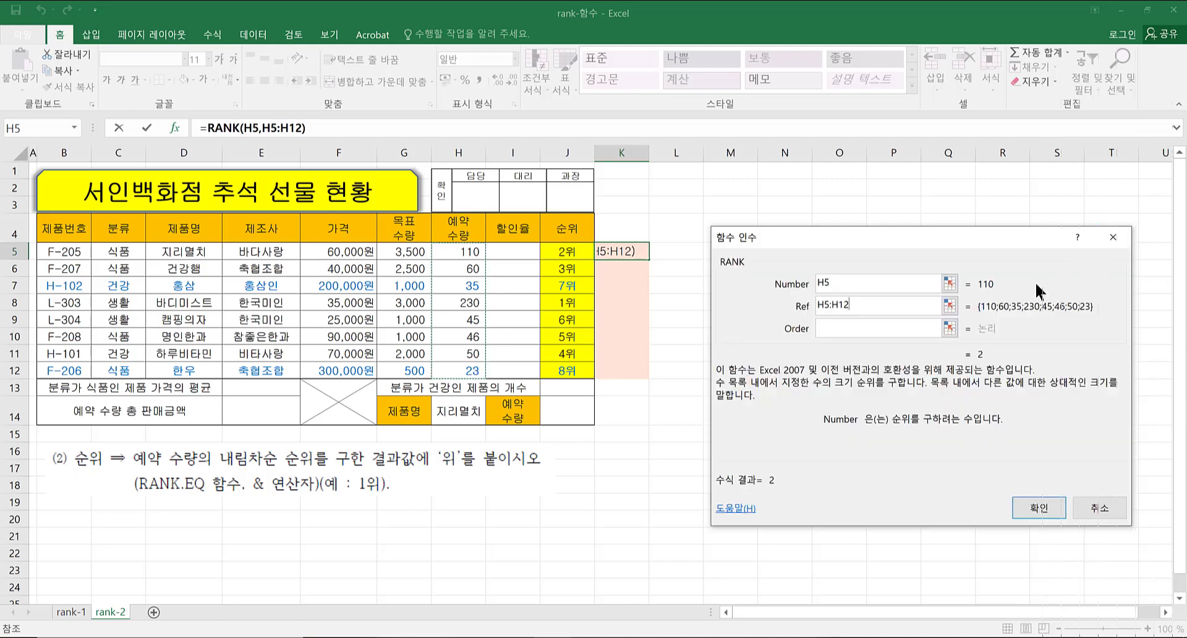
{"action": "key", "text": "F4"}
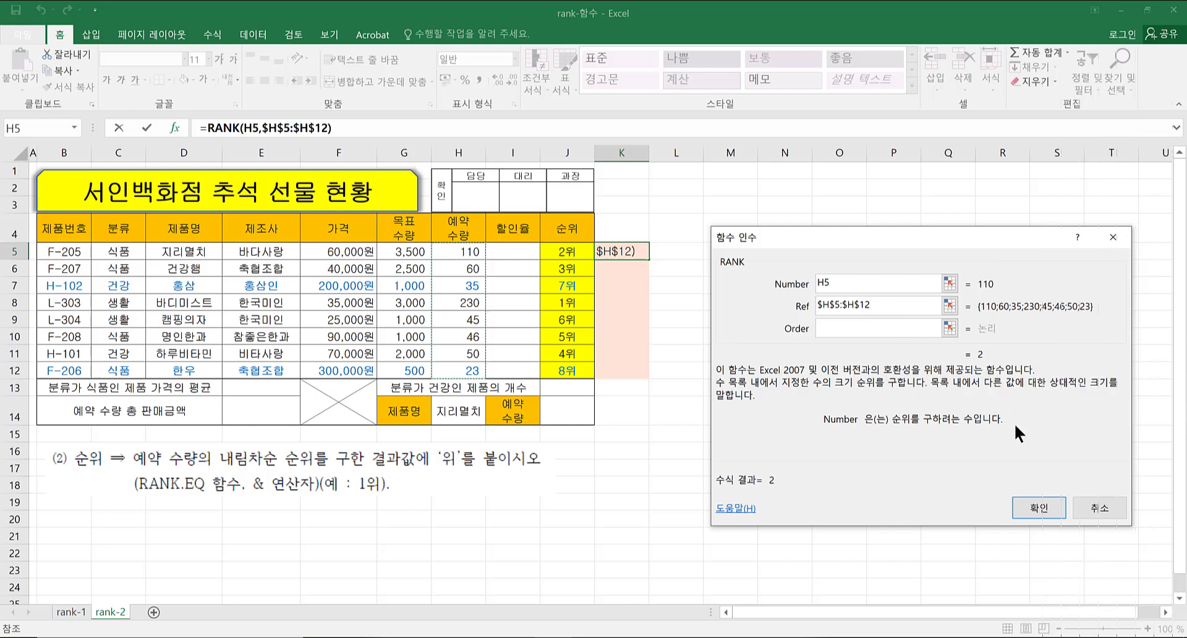
{"action": "left_click", "coordinate": [1036, 507]}
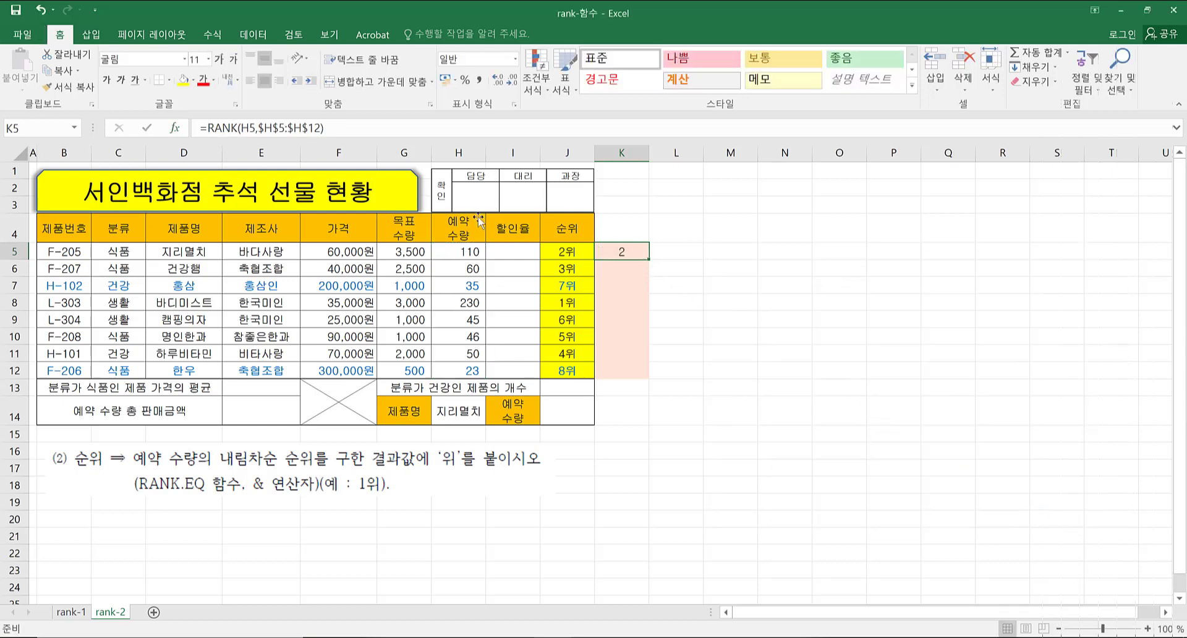
- Append &"위" to the RANK formula in K5
{"action": "left_click", "coordinate": [403, 130]}
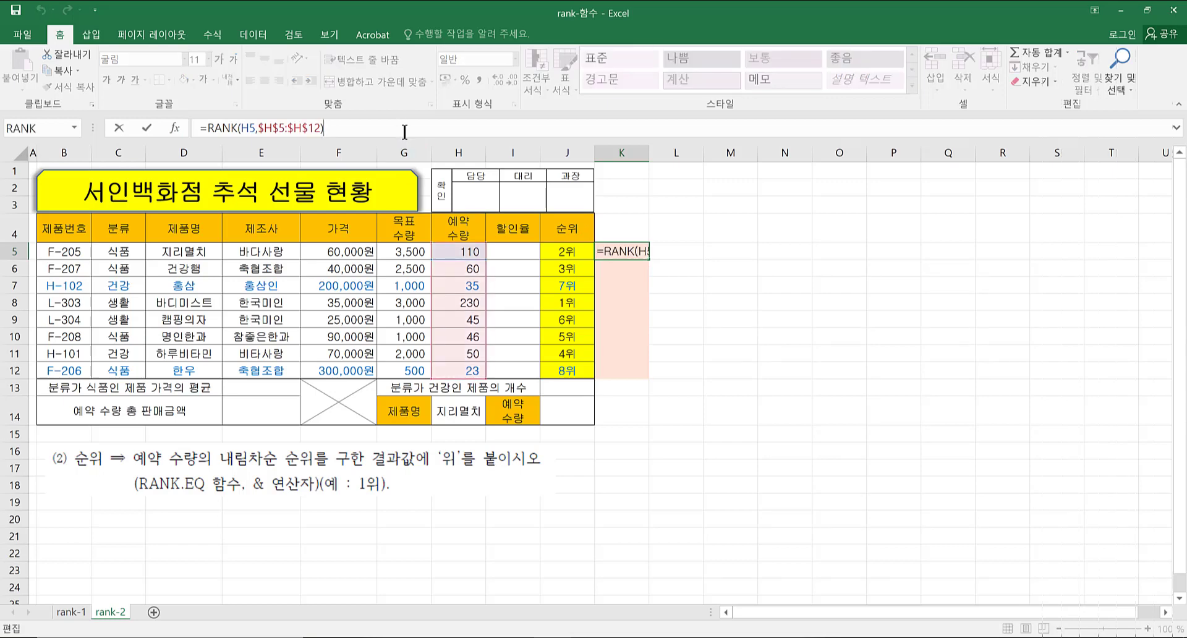
{"action": "type", "text": "&"}
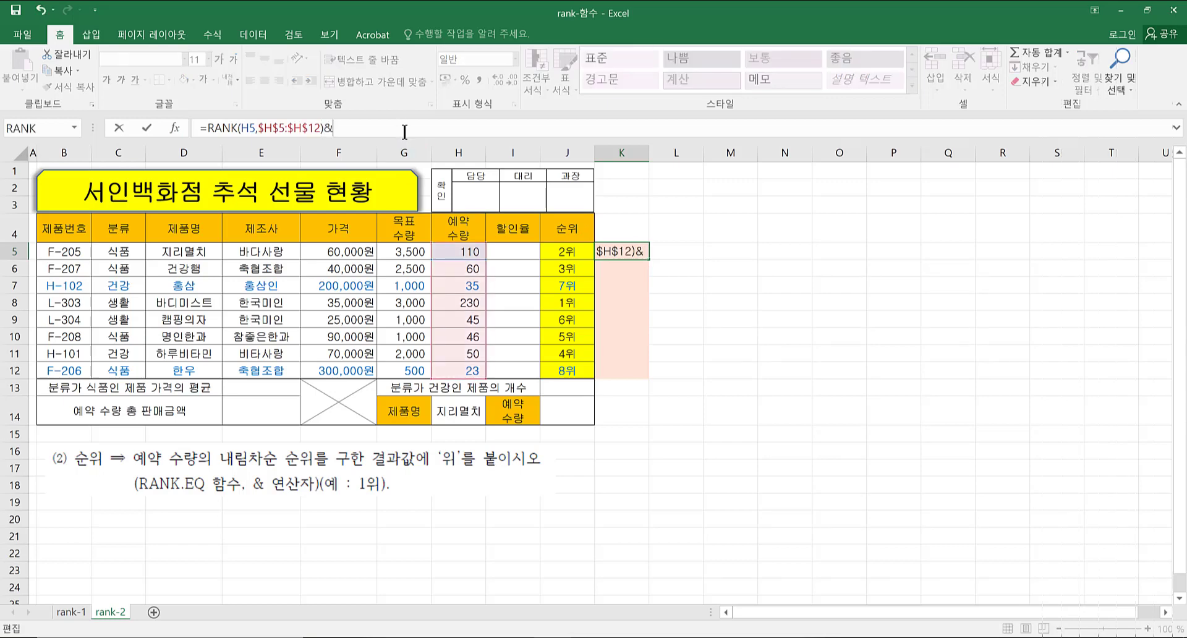
{"action": "type", "text": "\"ㅟ"}
{"action": "key", "text": "BackSpace"}
{"action": "key", "text": "BackSpace"}
{"action": "type", "text": "ㅇ위\""}
{"action": "key", "text": "Return"}
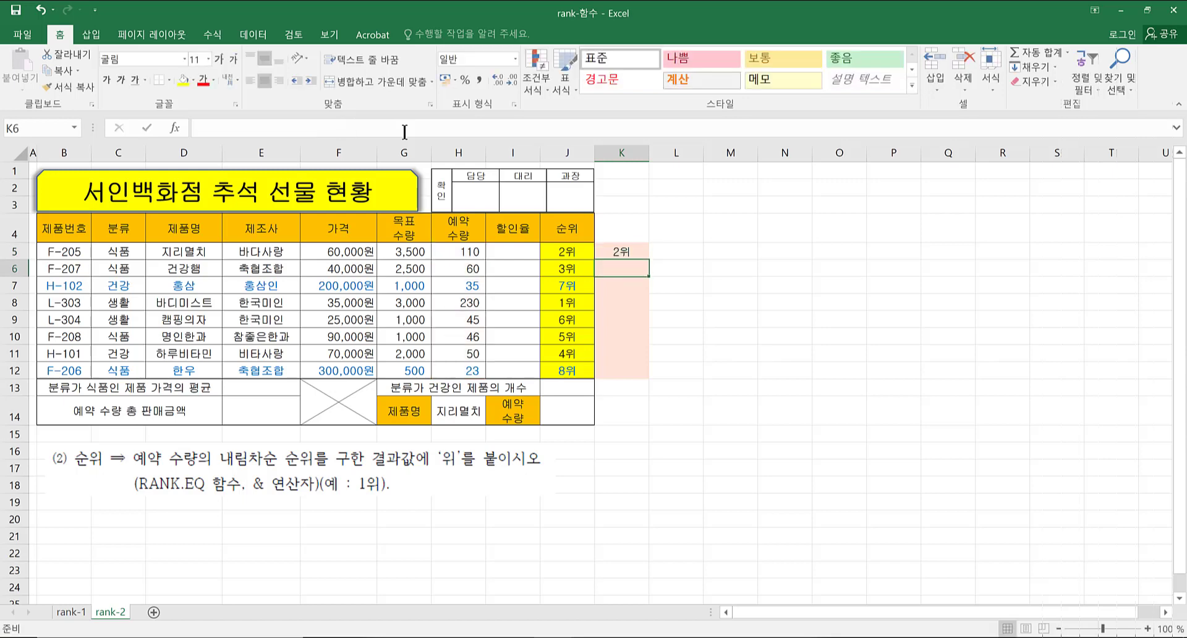
- Fill the RANK formula from K5 down through K12
{"action": "left_click", "coordinate": [630, 251]}
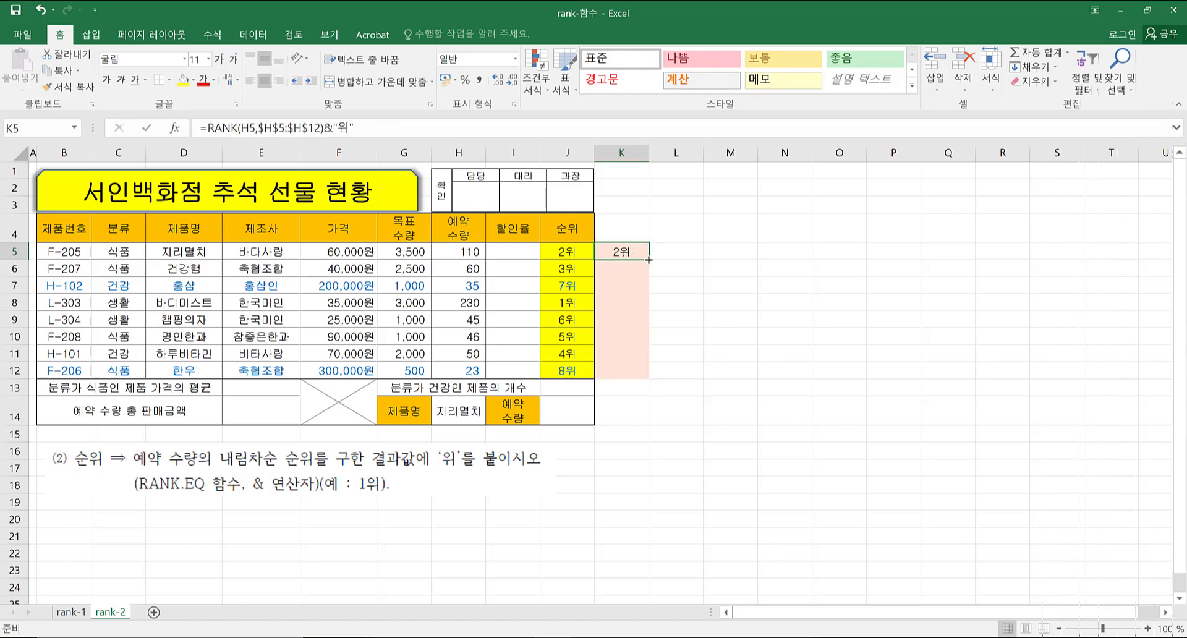
{"action": "left_click_drag", "start_coordinate": [648, 260], "coordinate": [655, 375]}
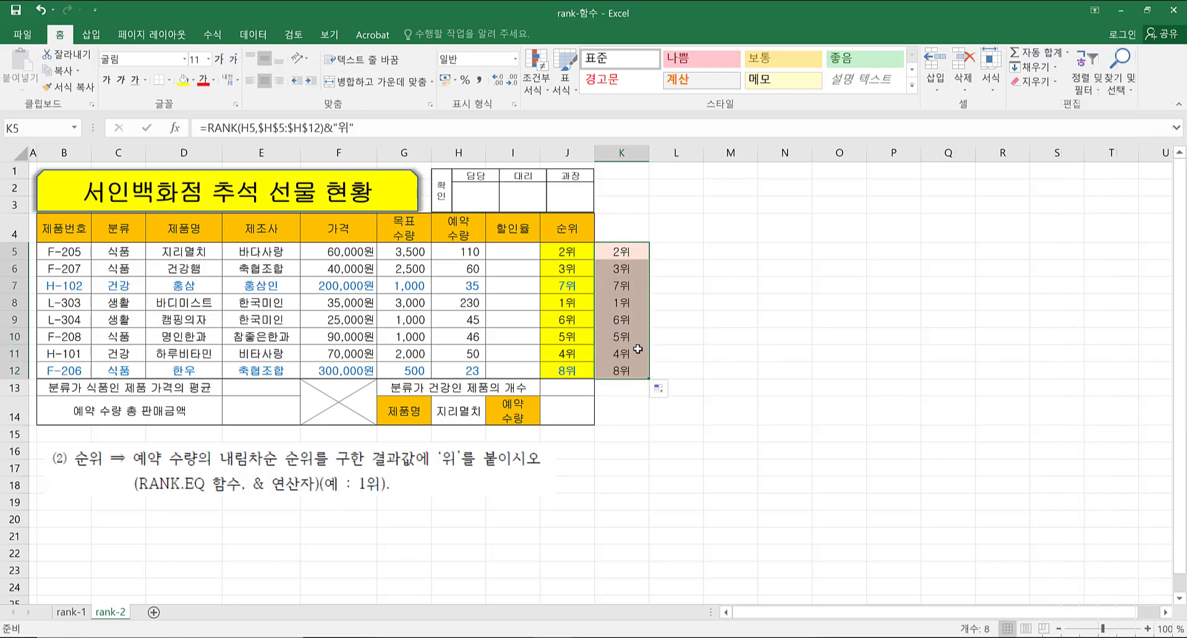
{"action": "left_click", "coordinate": [679, 318]}
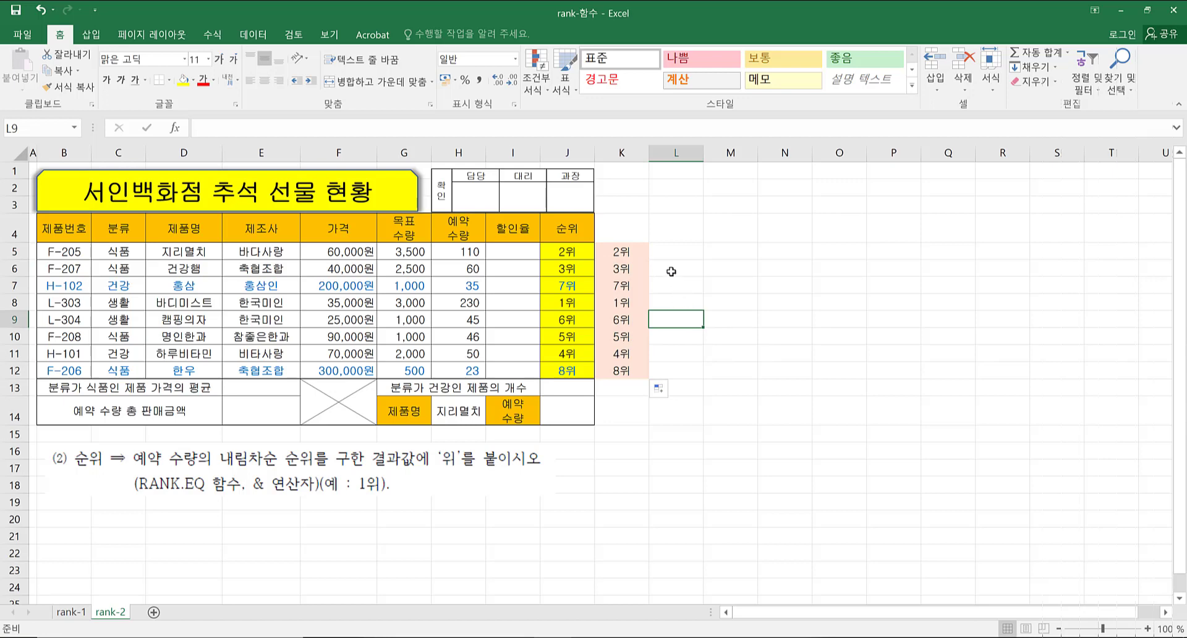
{"action": "left_click", "coordinate": [667, 250]}
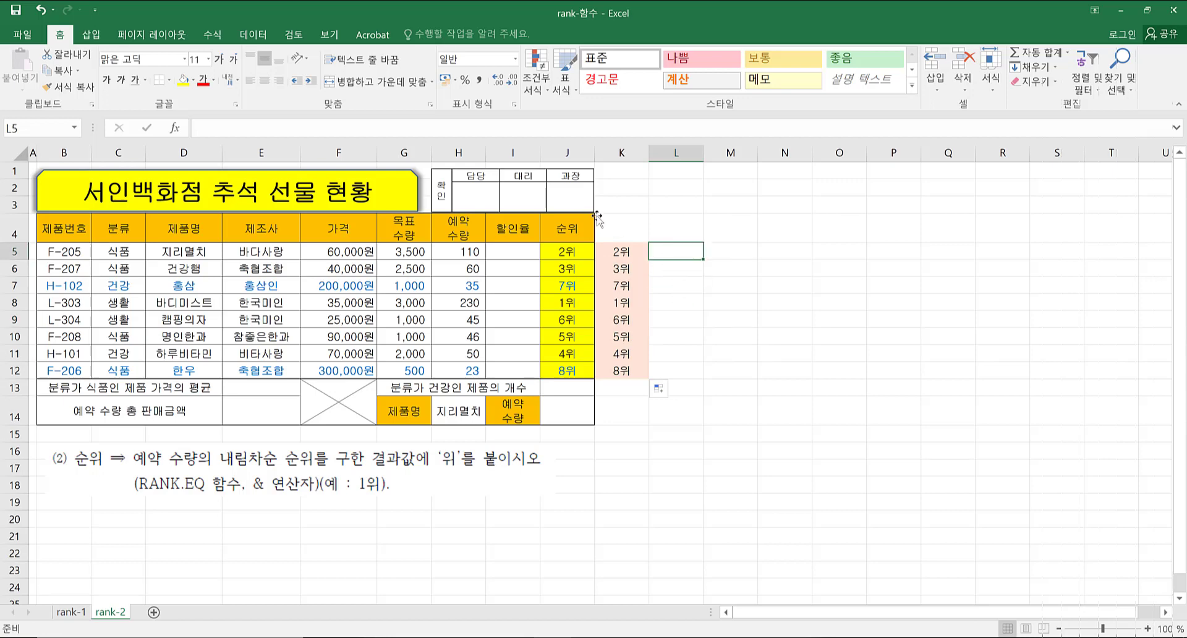
{"action": "left_click", "coordinate": [179, 124]}
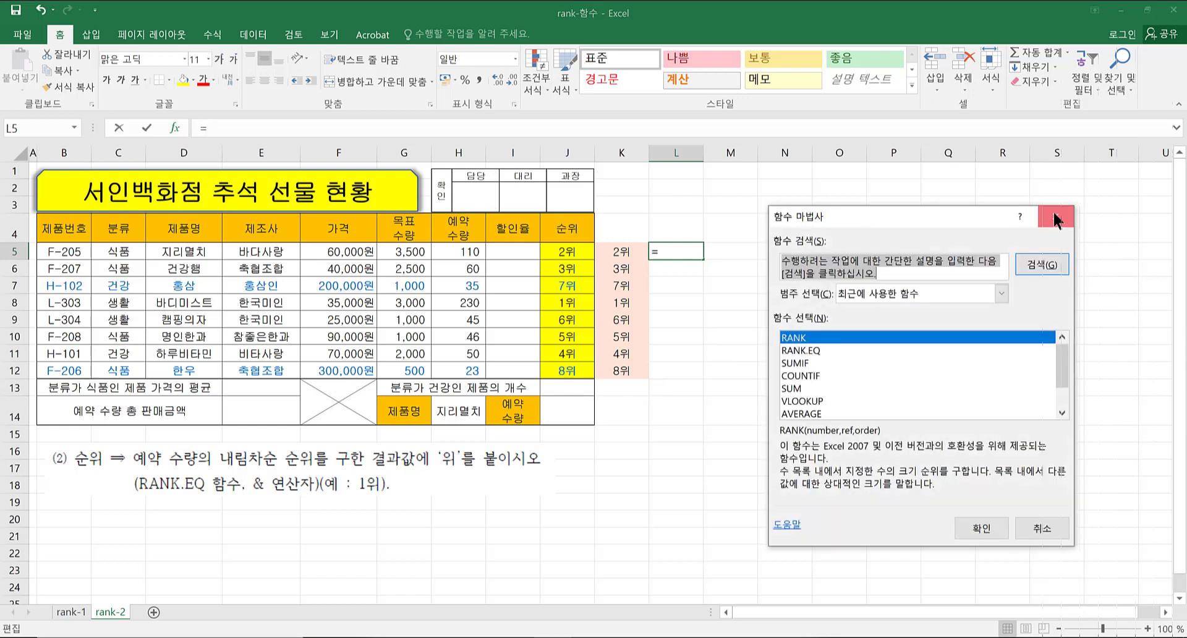
{"action": "left_click", "coordinate": [1055, 217]}
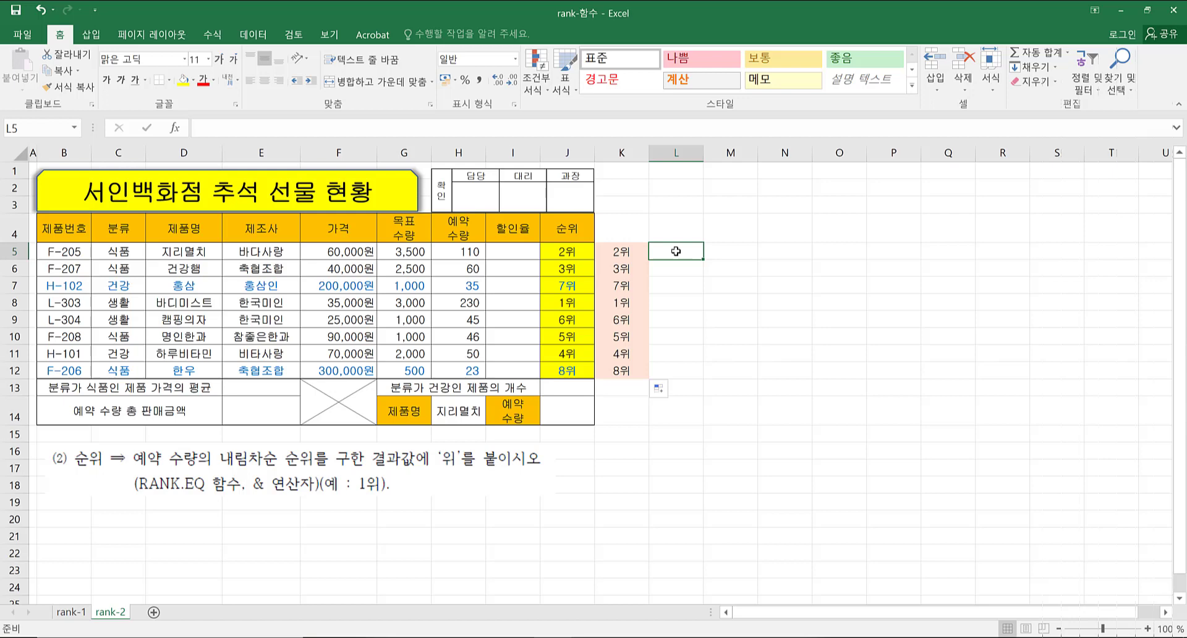
{"action": "left_click", "coordinate": [462, 253]}
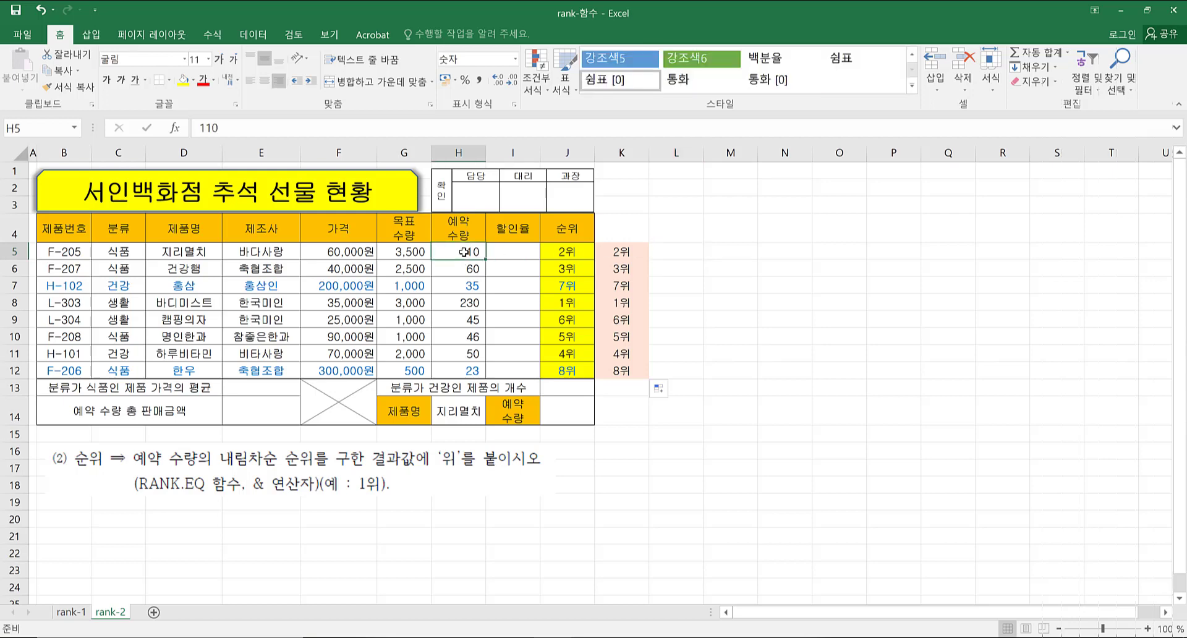
- Insert the RANK.EQ function in L5
{"action": "left_click", "coordinate": [673, 250]}
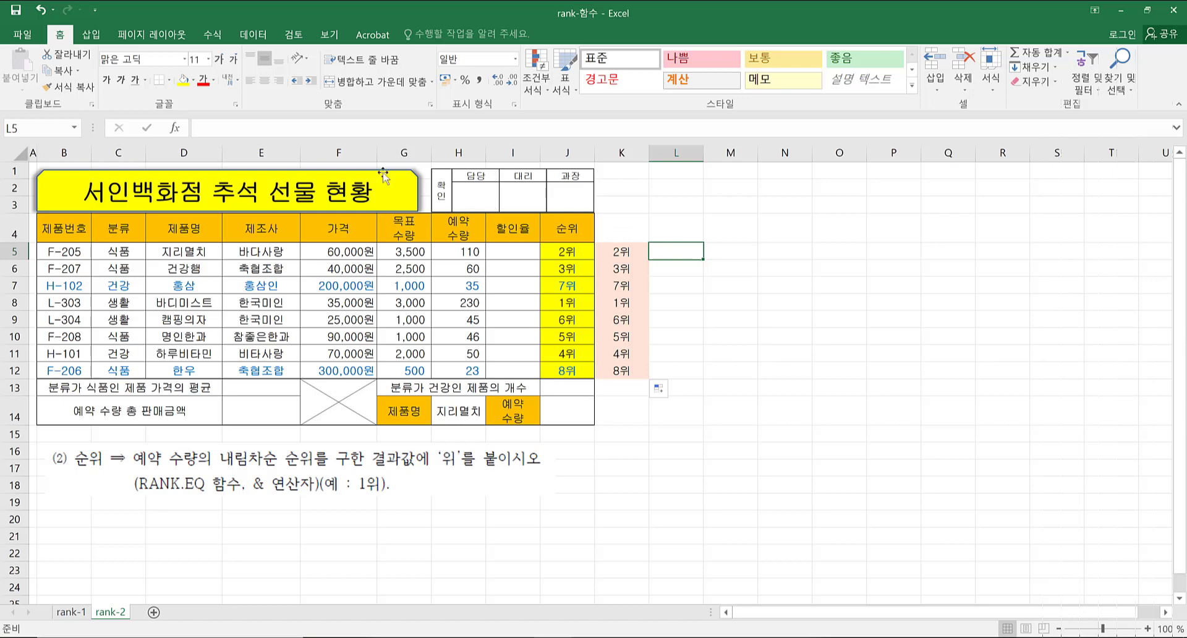
{"action": "left_click", "coordinate": [173, 125]}
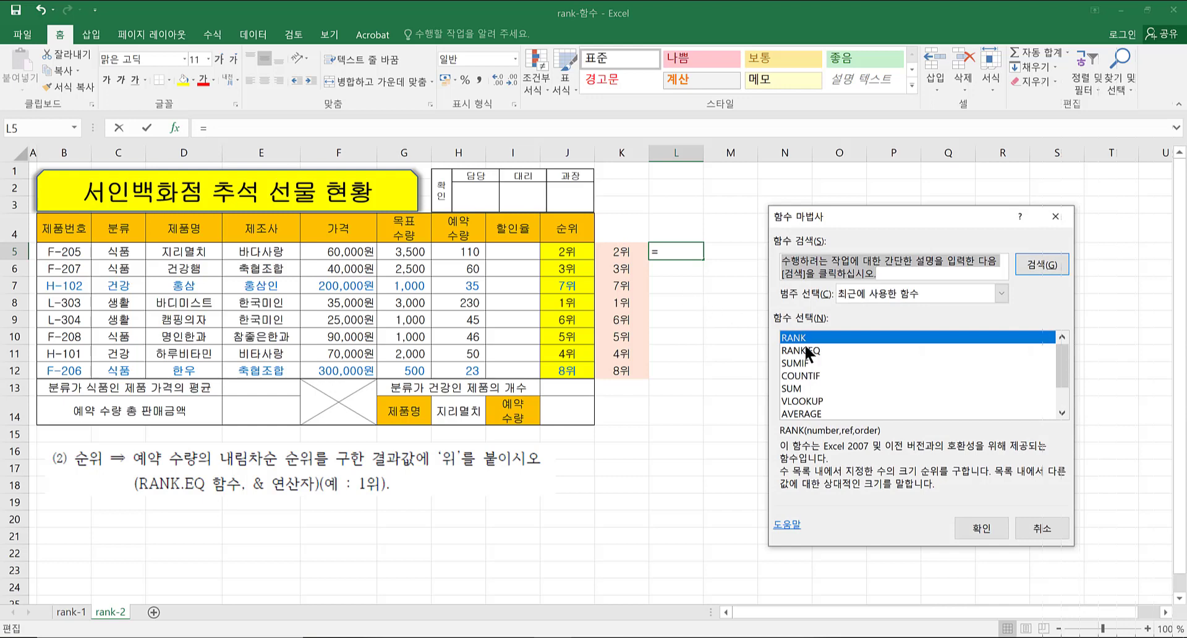
{"action": "left_click", "coordinate": [807, 350]}
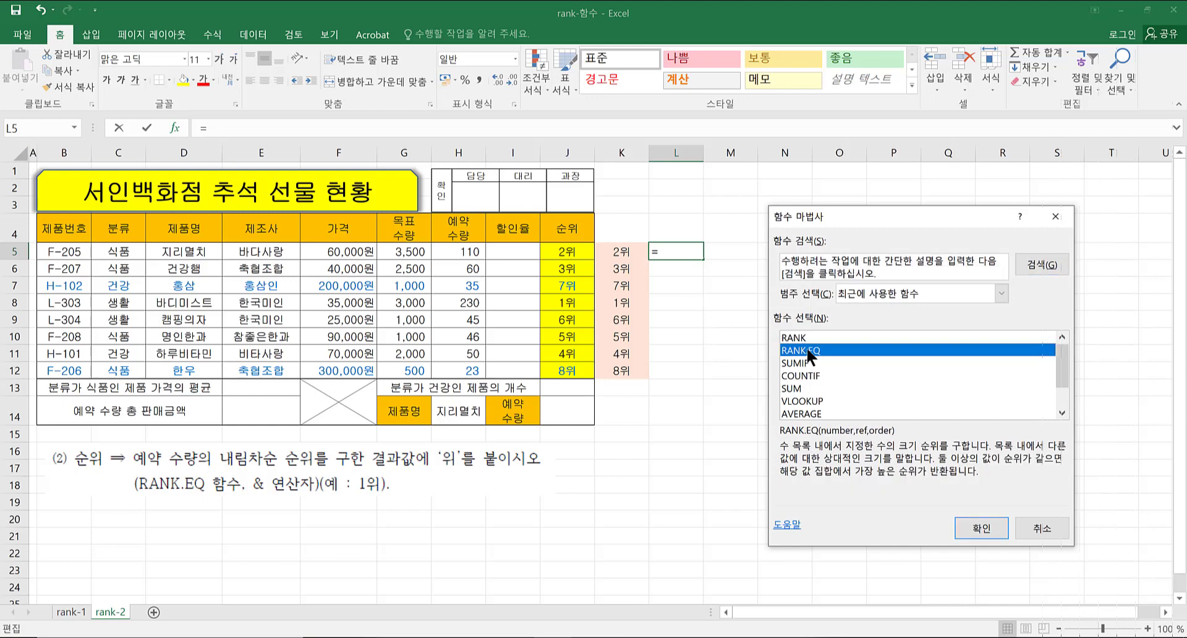
{"action": "left_click", "coordinate": [969, 521]}
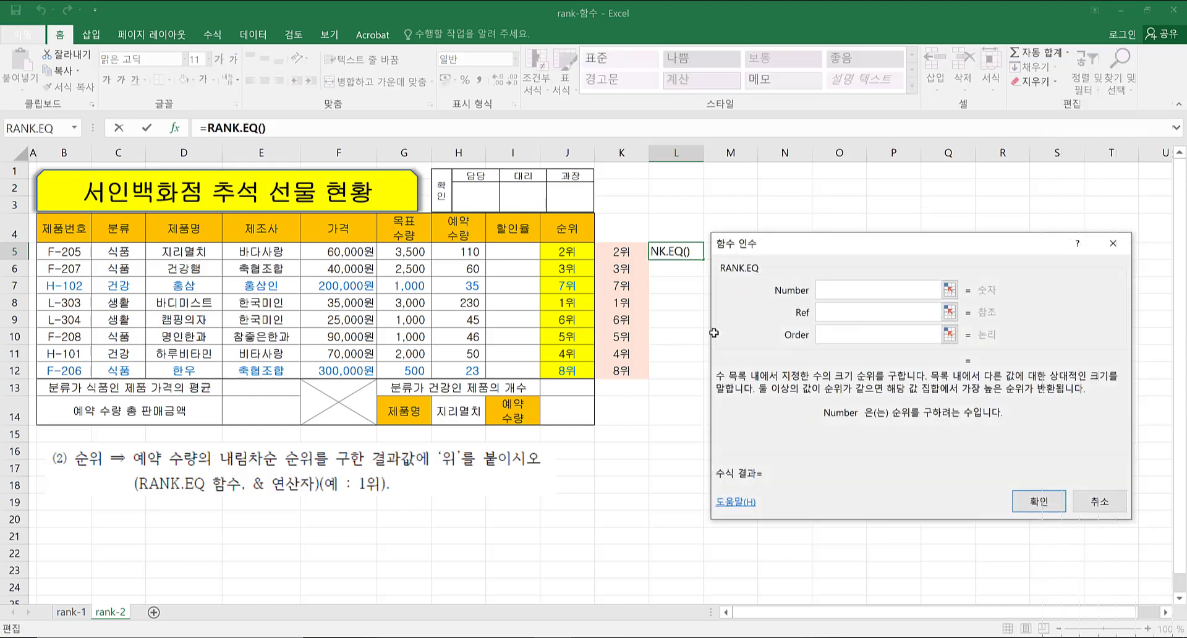
- Set RANK.EQ's Number to H5 and Ref to the absolute range $H$5:$H$12, leave Order empty, and confirm the function
{"action": "left_click", "coordinate": [949, 289]}
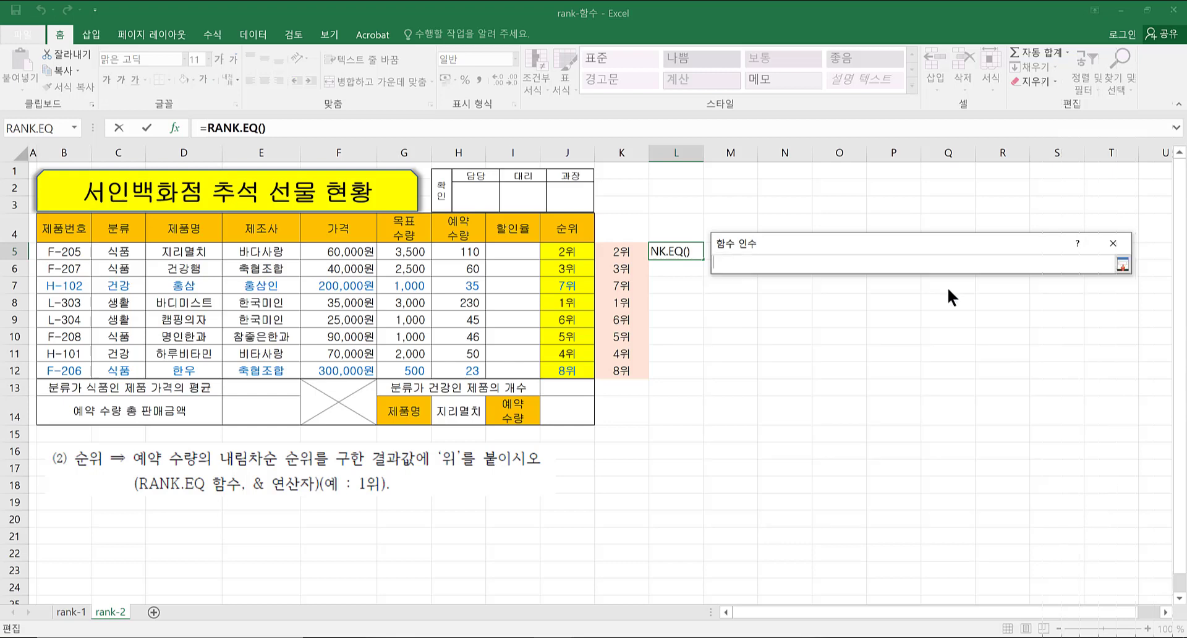
{"action": "left_click", "coordinate": [465, 254]}
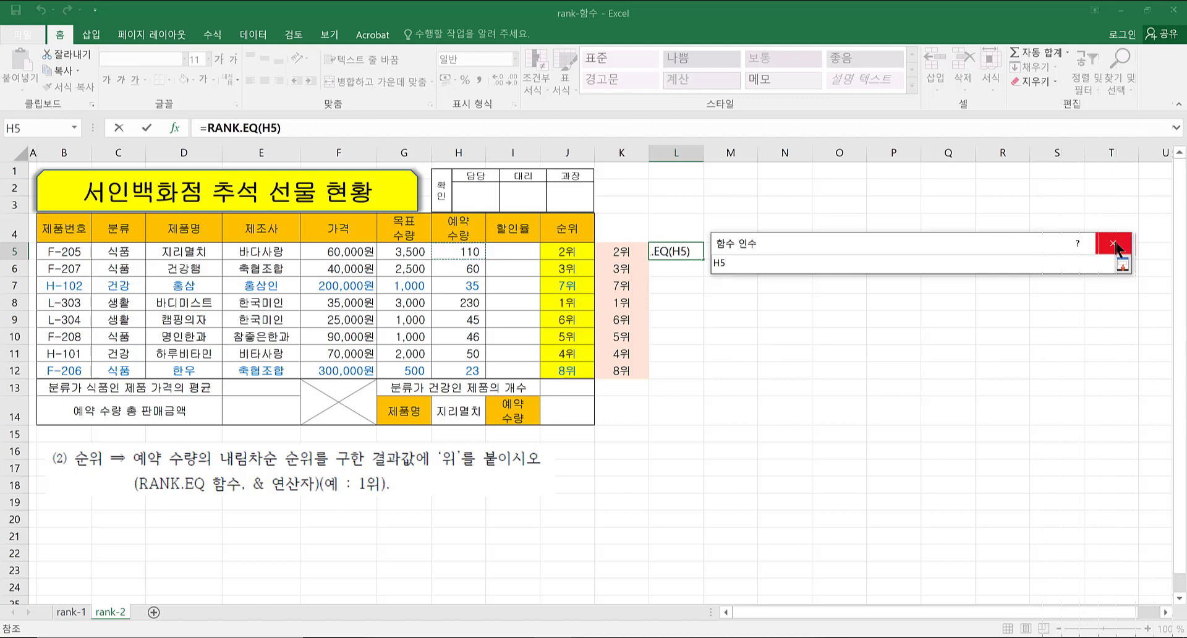
{"action": "left_click", "coordinate": [1121, 264]}
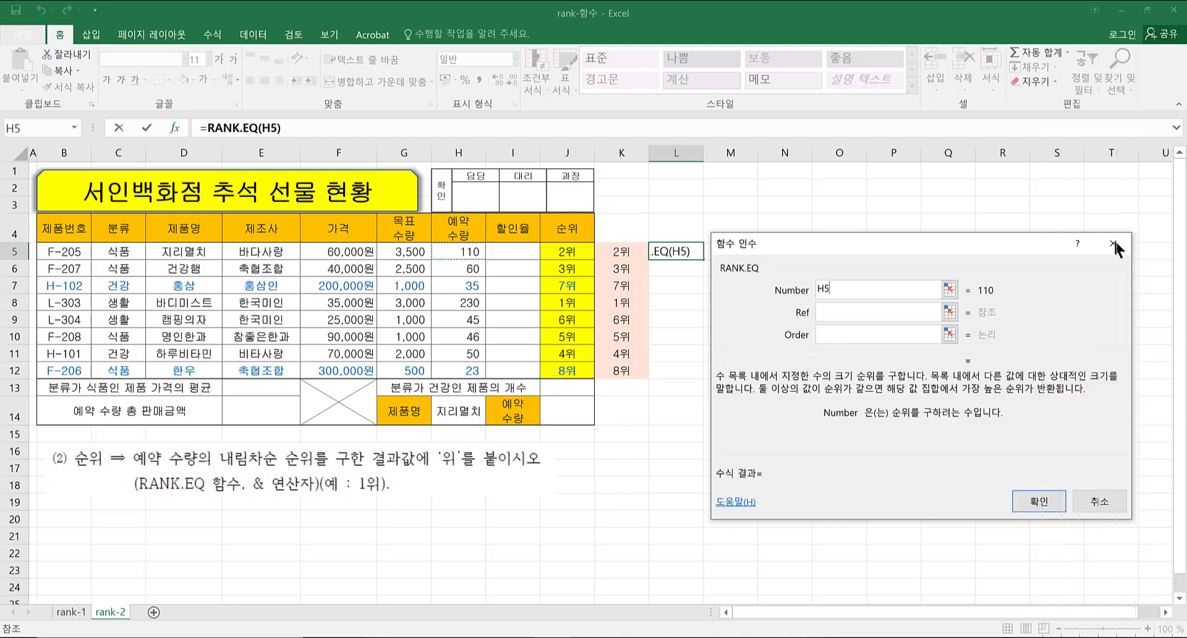
{"action": "left_click", "coordinate": [949, 311]}
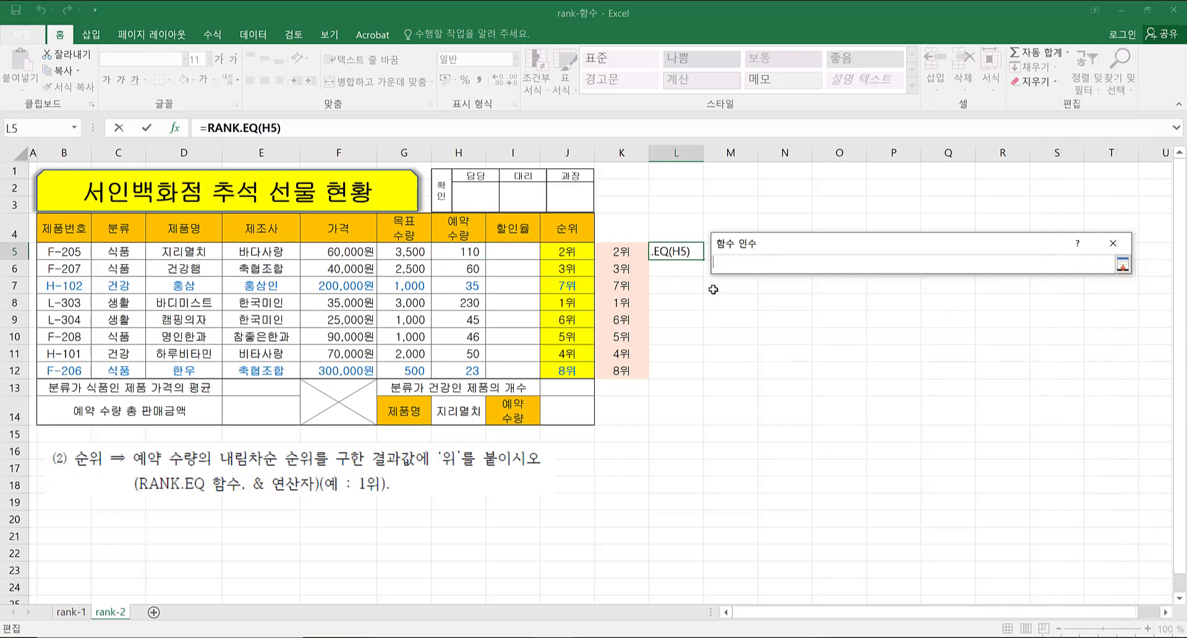
{"action": "left_click_drag", "start_coordinate": [472, 252], "coordinate": [473, 369]}
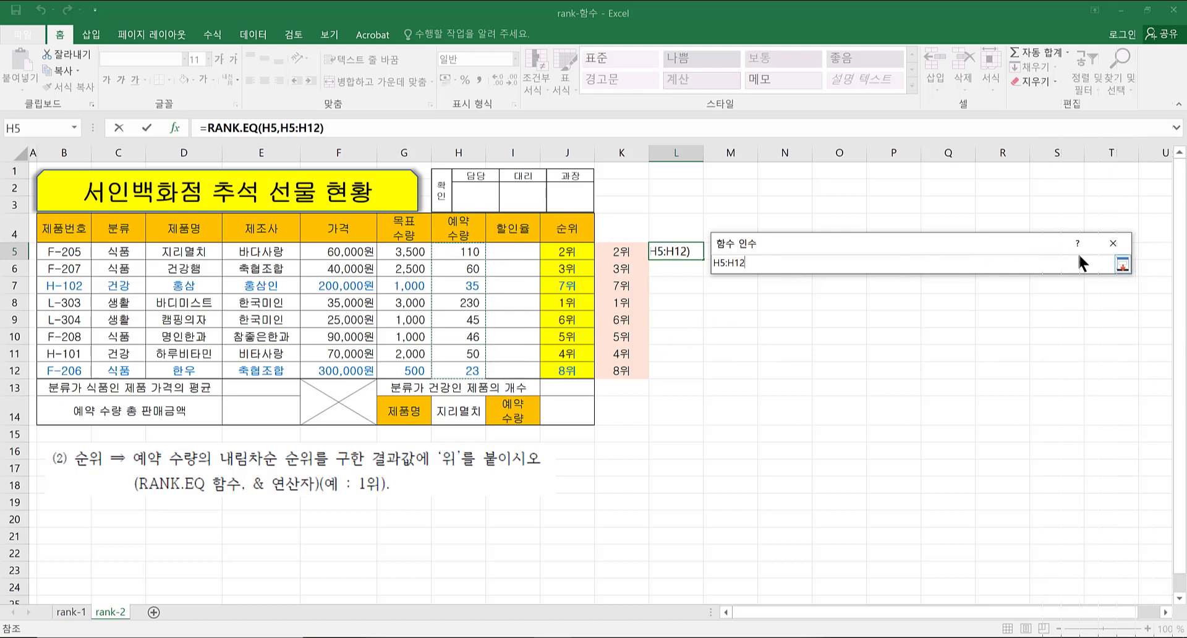
{"action": "left_click", "coordinate": [1111, 245]}
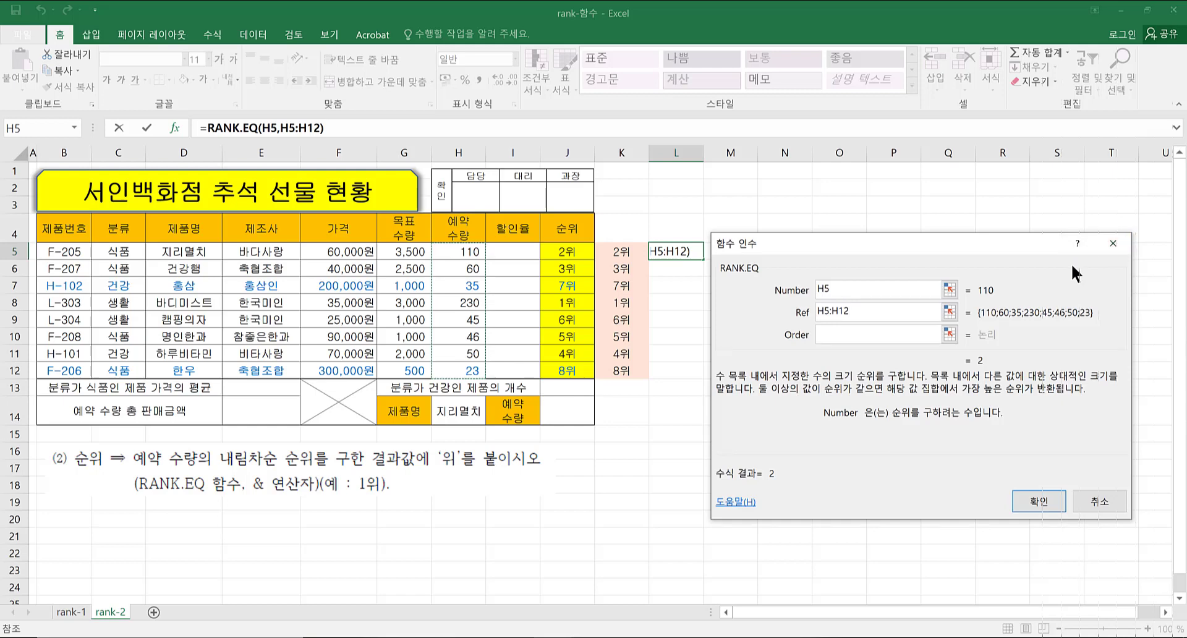
{"action": "key", "text": "F4"}
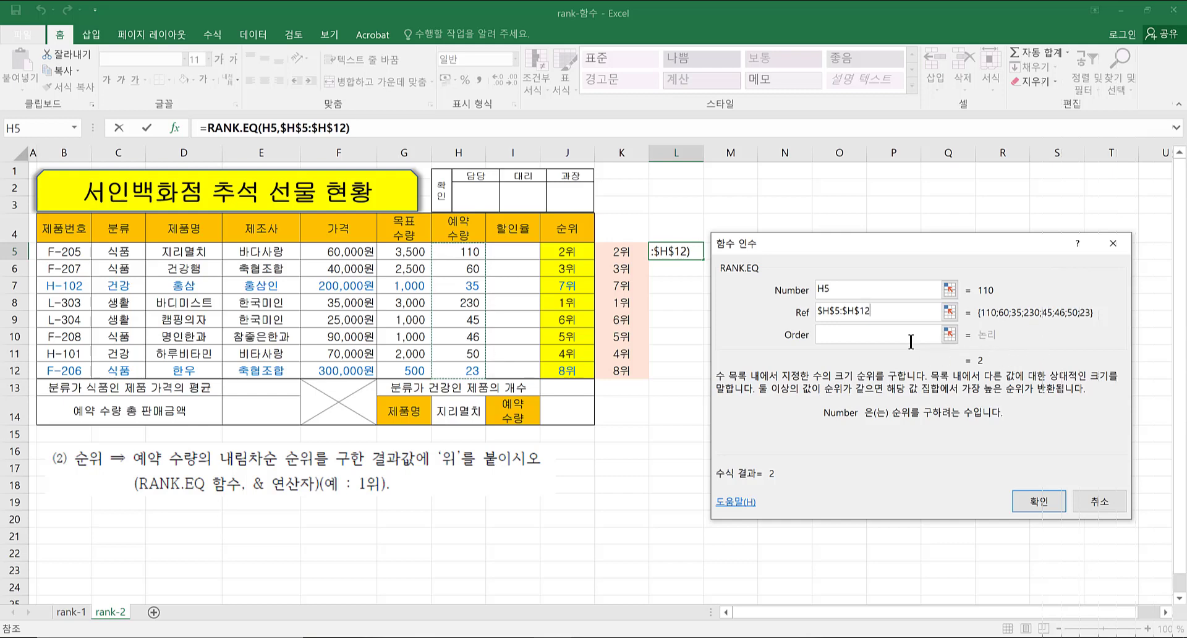
{"action": "left_click", "coordinate": [1037, 499]}
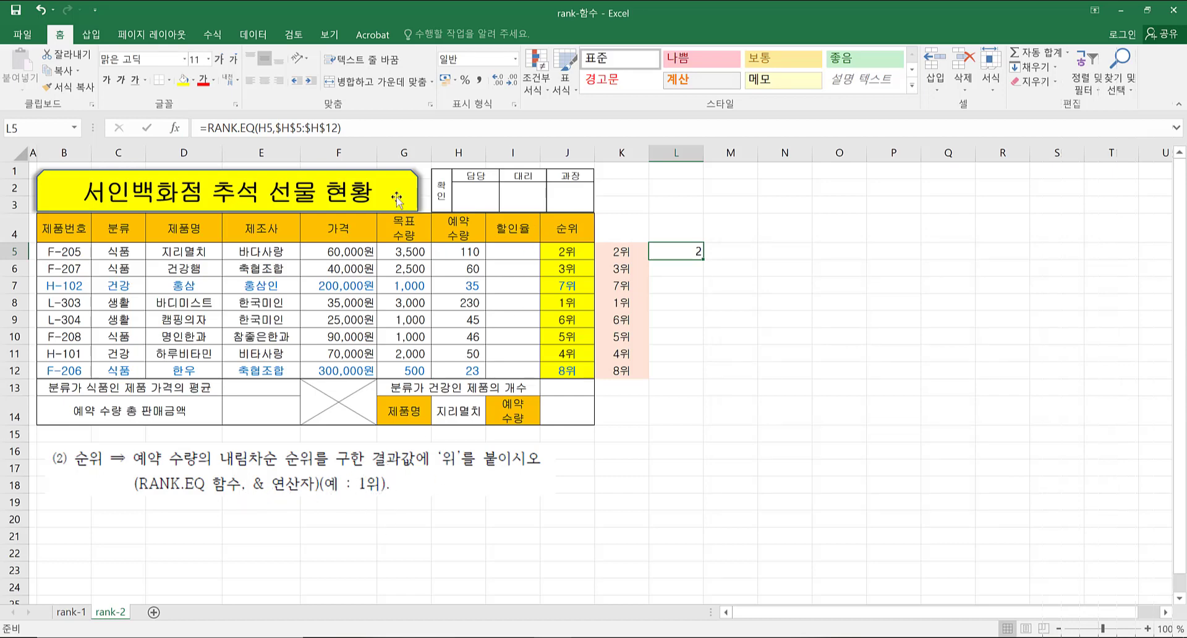
- Append &"위" to the RANK.EQ formula in L5
{"action": "left_click", "coordinate": [385, 129]}
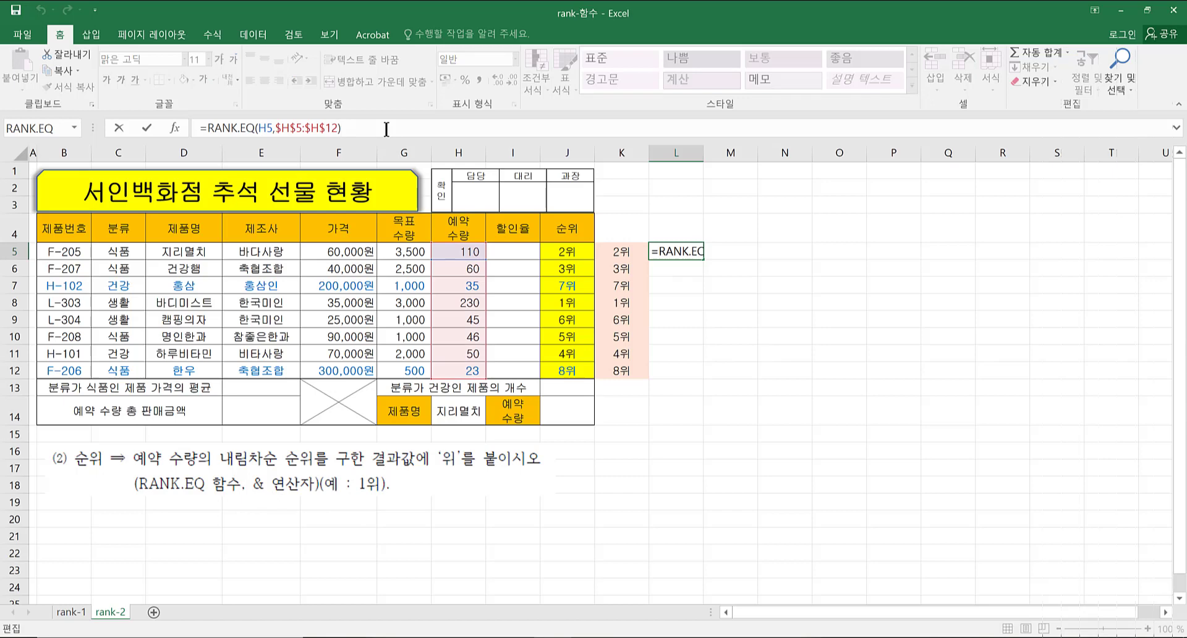
{"action": "type", "text": "&"}
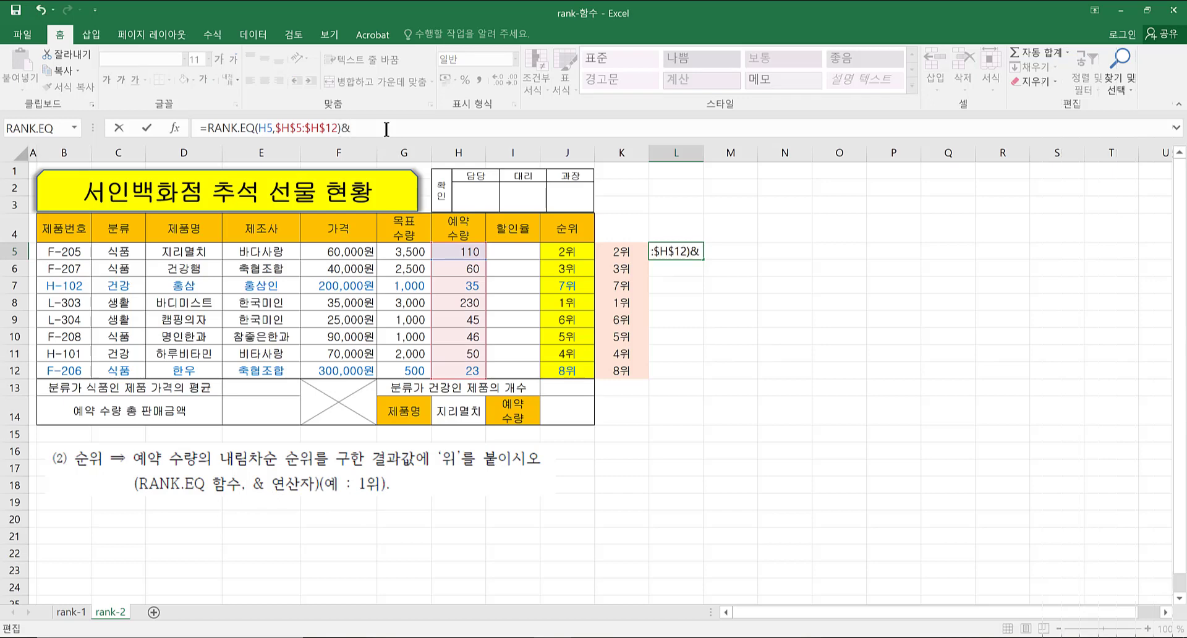
{"action": "type", "text": "\"위\""}
{"action": "key", "text": "Return"}
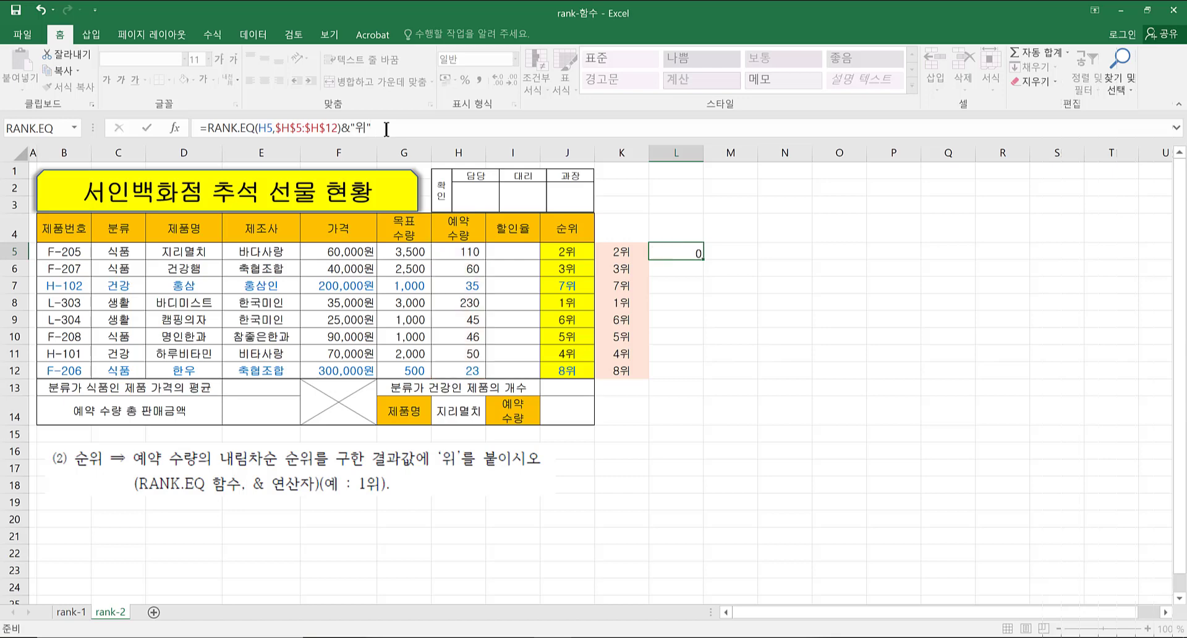
- Fill the RANK.EQ formula from L5 down through L12 and centre the filled cells horizontally
{"action": "left_click", "coordinate": [683, 251]}
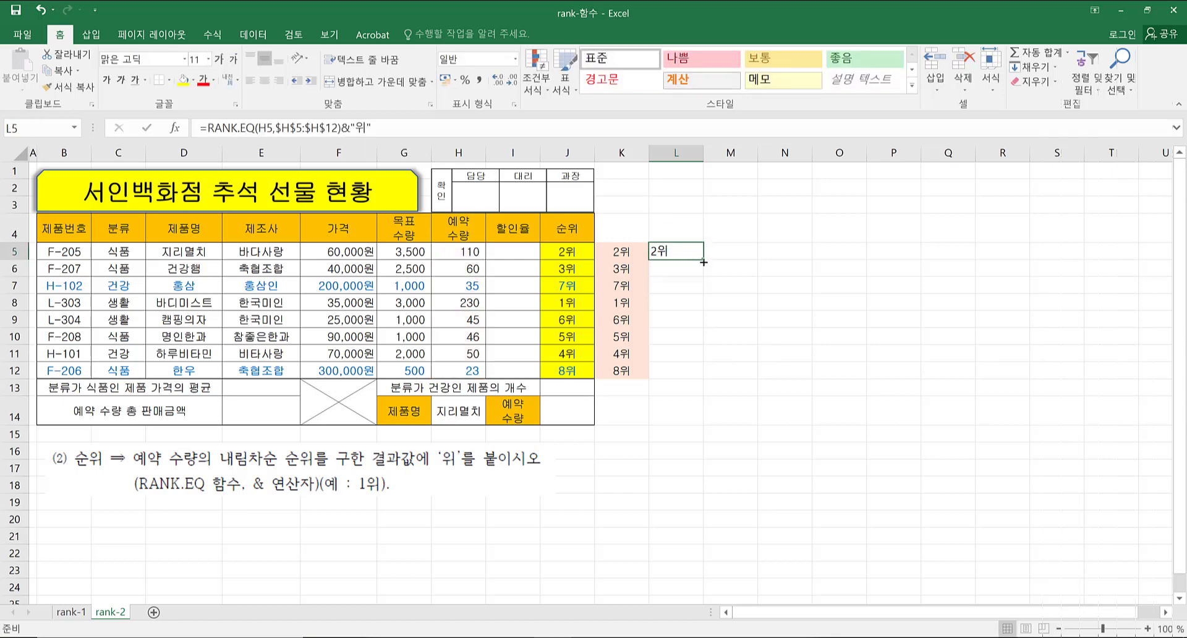
{"action": "left_click_drag", "start_coordinate": [704, 262], "coordinate": [702, 379]}
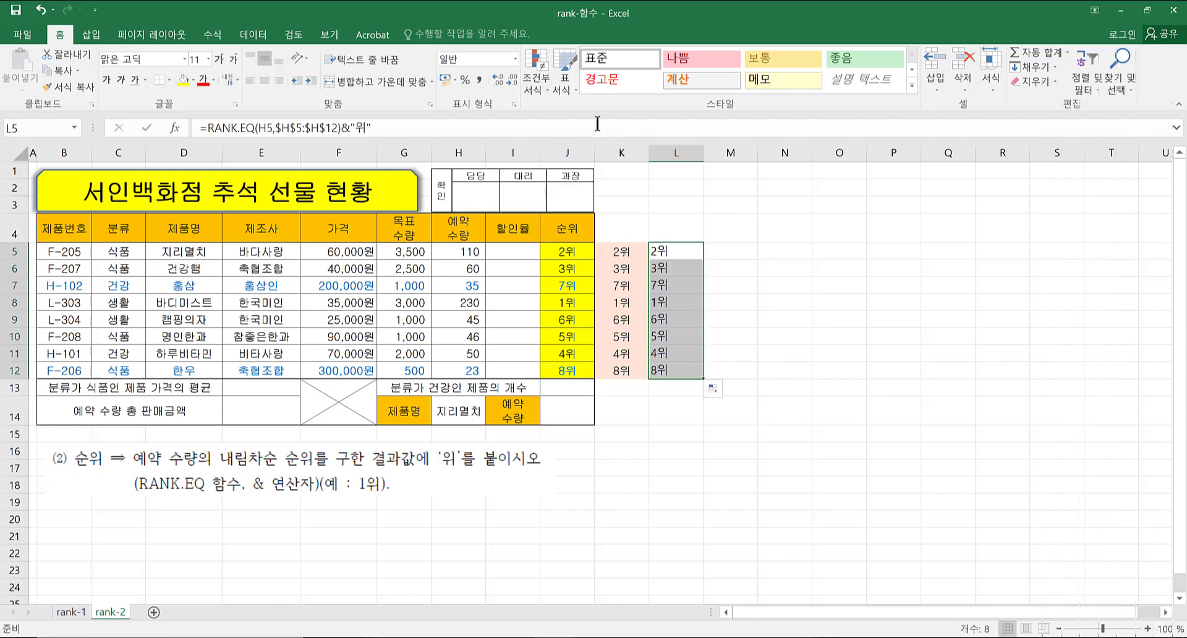
{"action": "left_click", "coordinate": [258, 80]}
{"action": "left_click", "coordinate": [756, 287]}
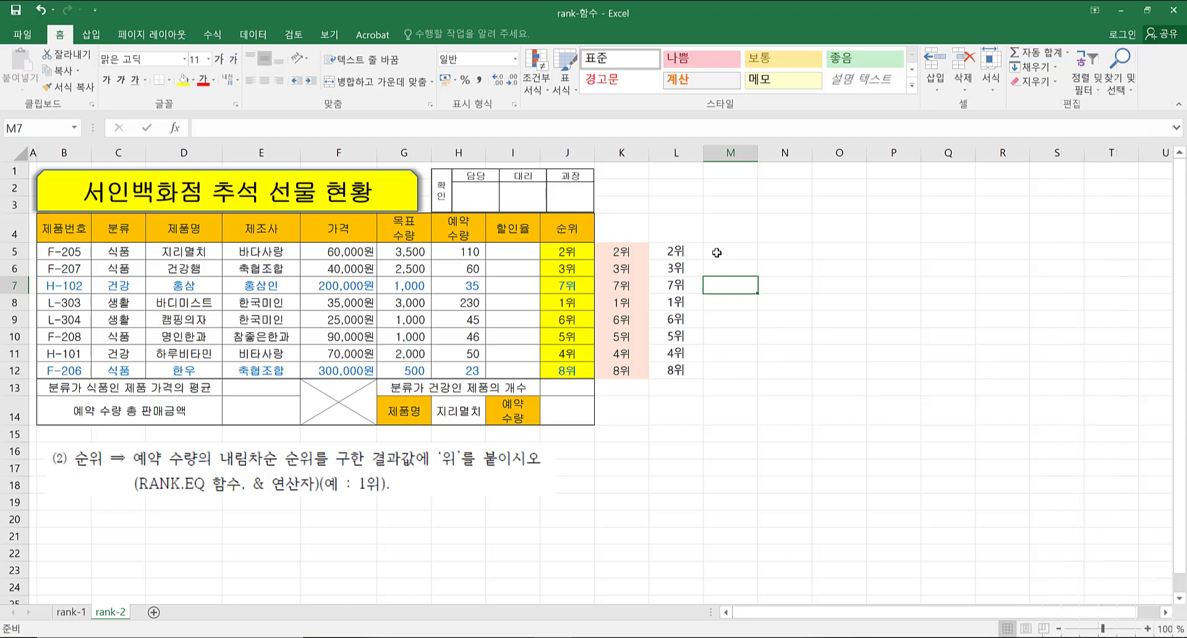
- Insert the RANK.EQ function in M5
{"action": "left_click", "coordinate": [717, 252]}
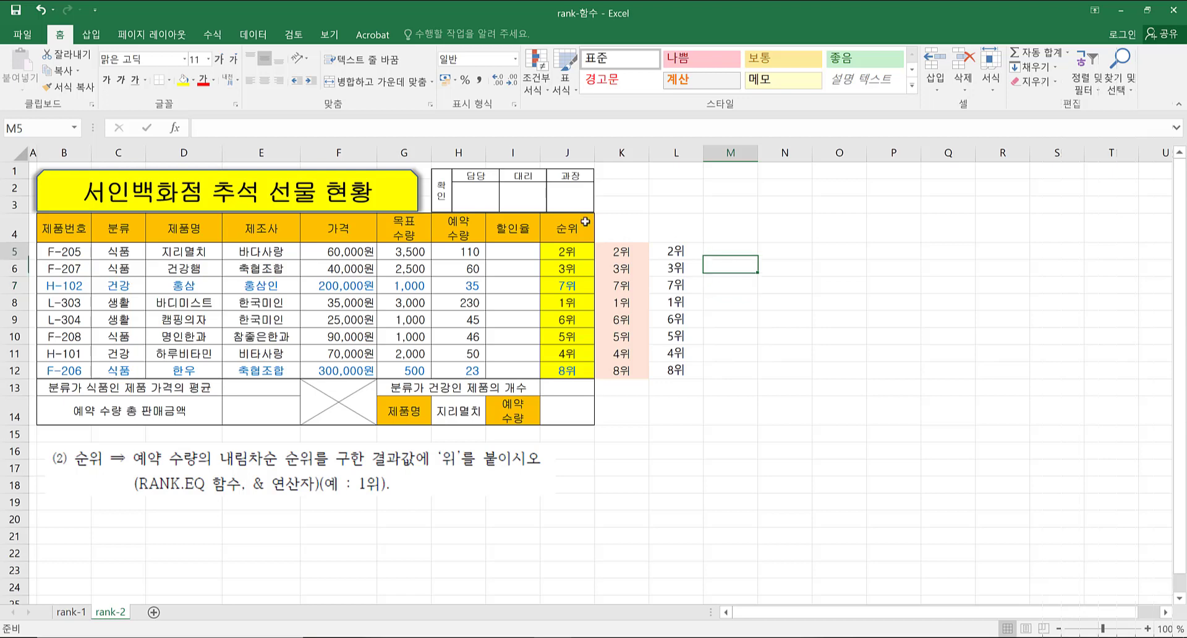
{"action": "left_click", "coordinate": [174, 127]}
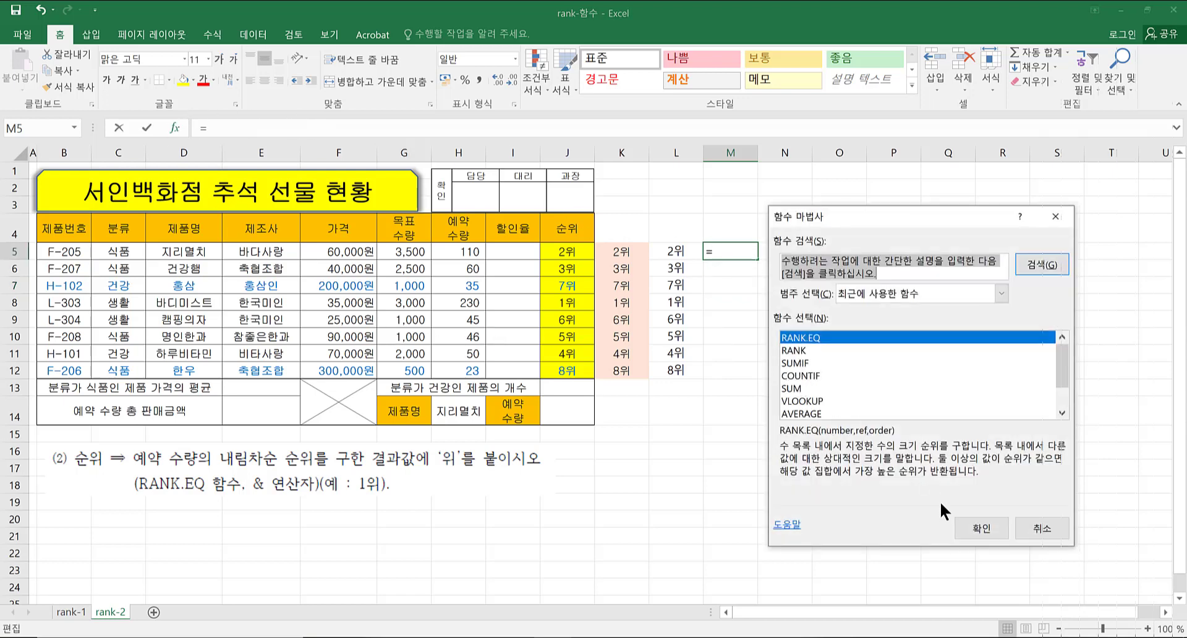
{"action": "left_click", "coordinate": [981, 527]}
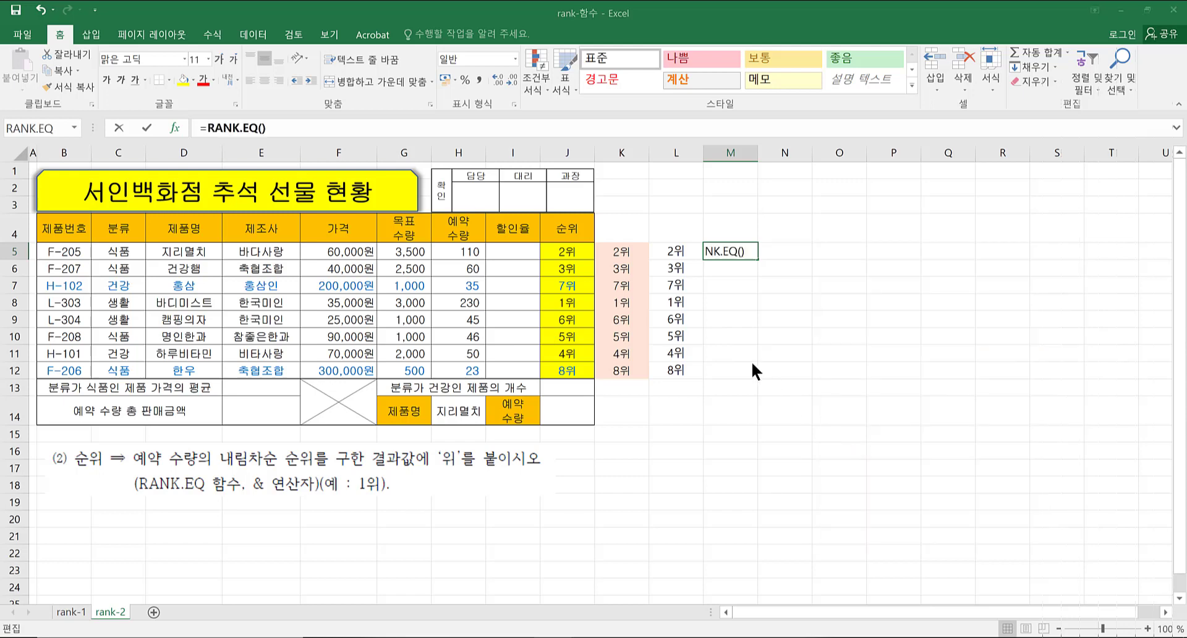